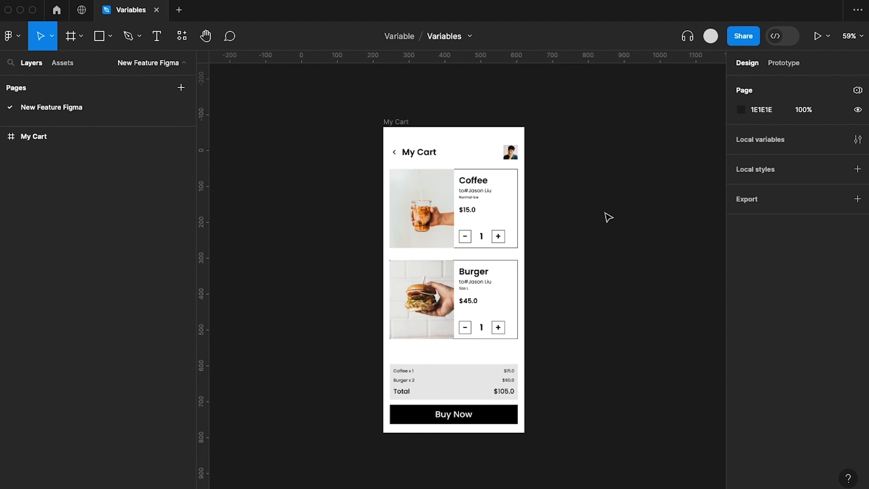
Open the page's local variables and create a first color variable.
scroll(608, 217, "left", 2)
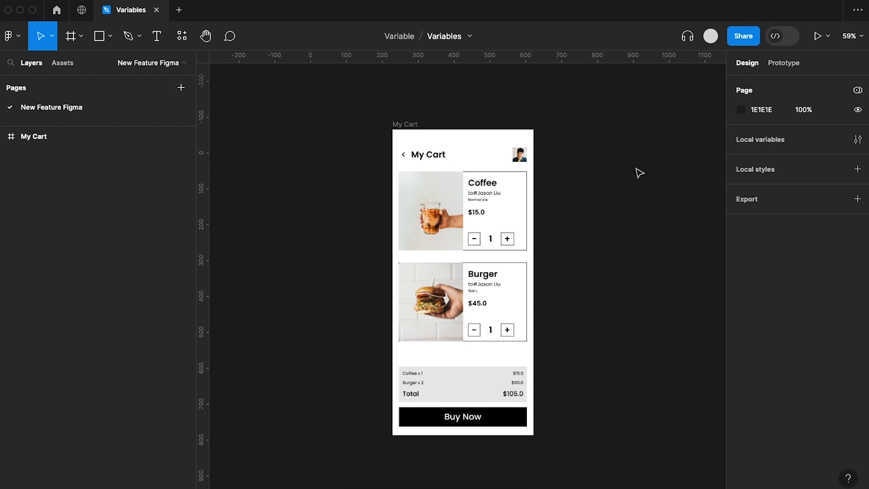
left_click(782, 142)
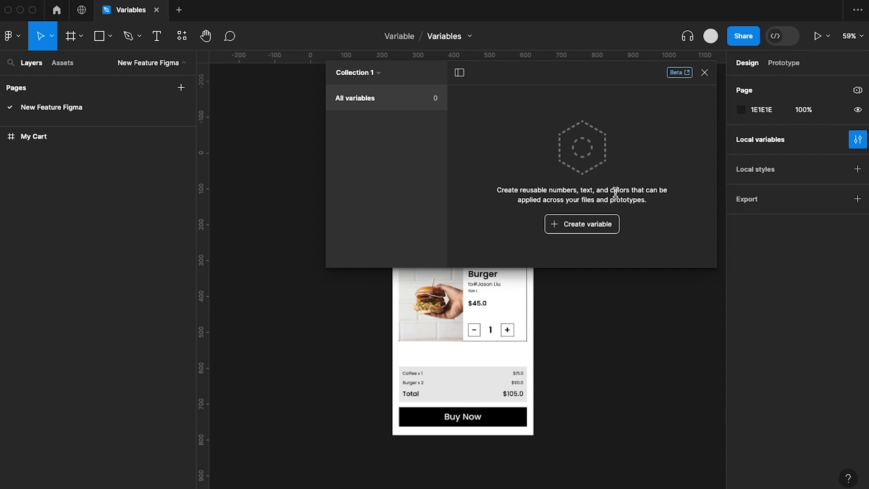
left_click(593, 226)
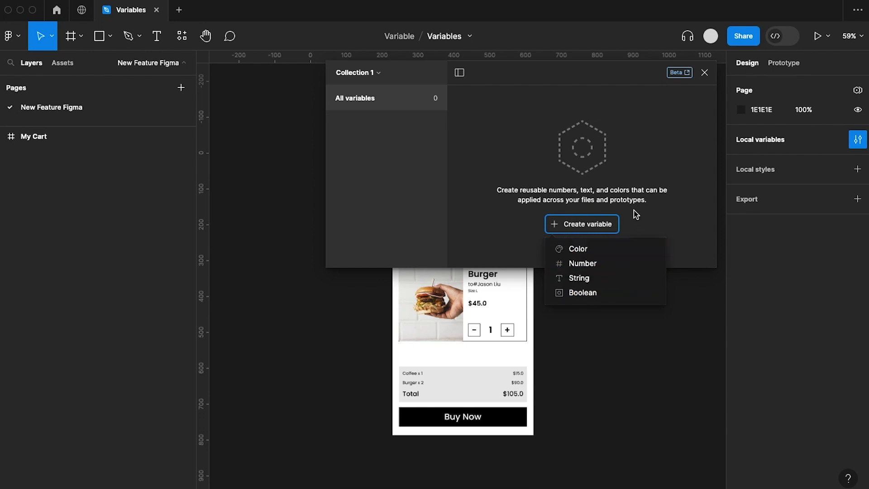
left_click(585, 249)
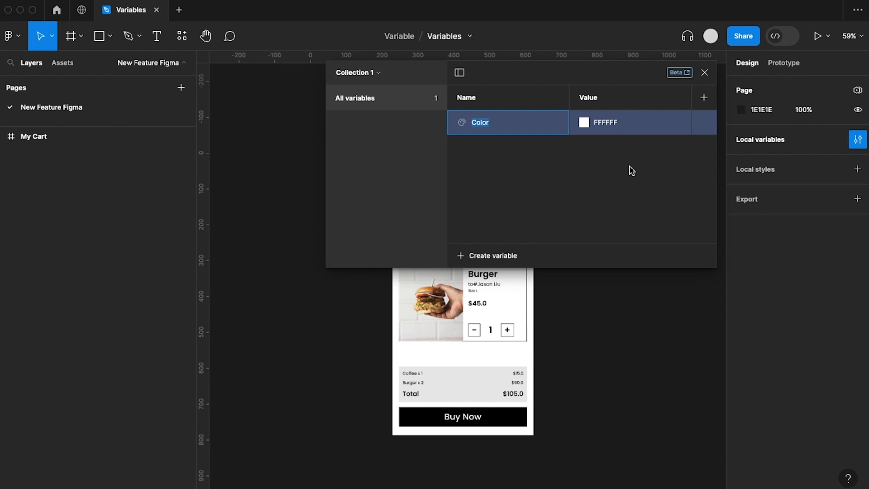
Rename the variable collection as My Cart.
left_click(377, 75)
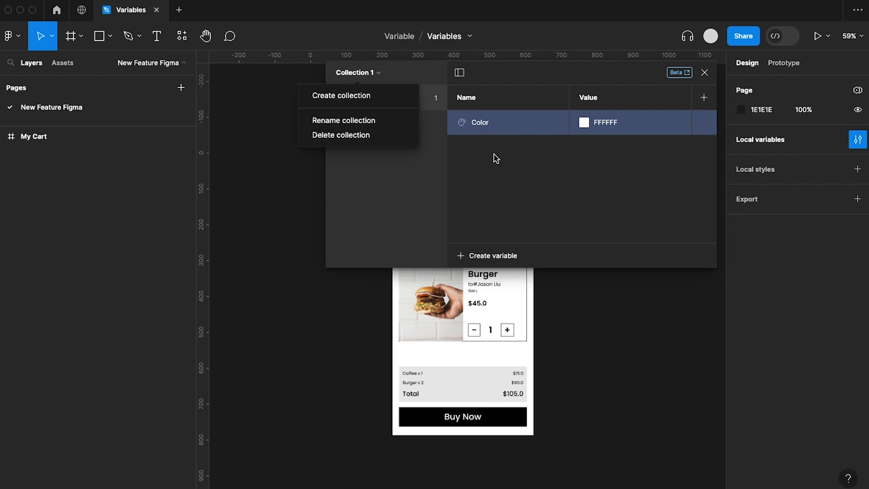
left_click(460, 148)
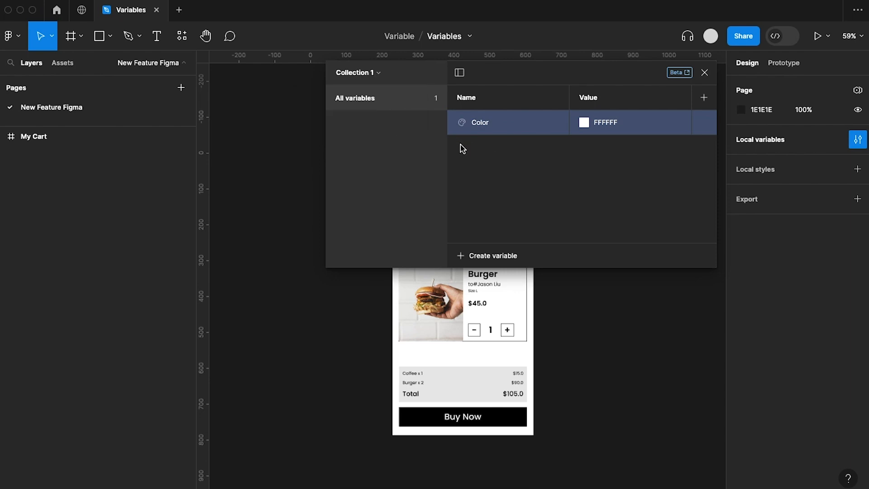
left_click(379, 75)
left_click(360, 127)
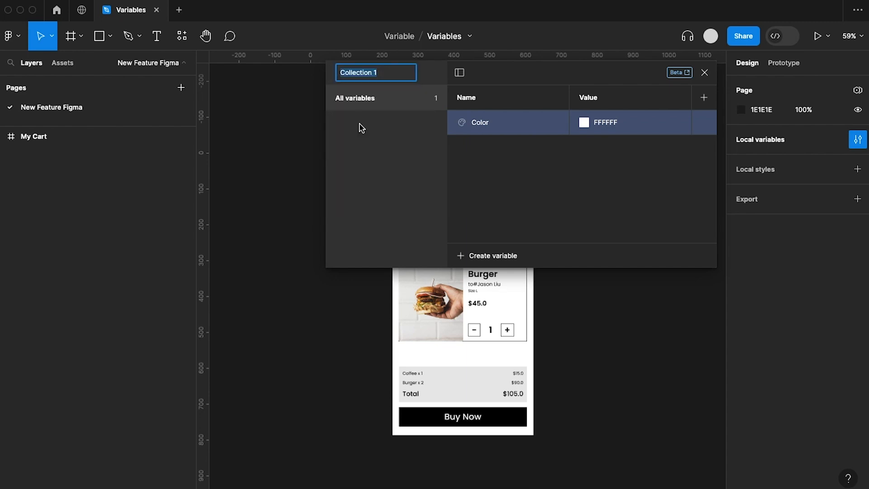
type("My Cart")
key("Return")
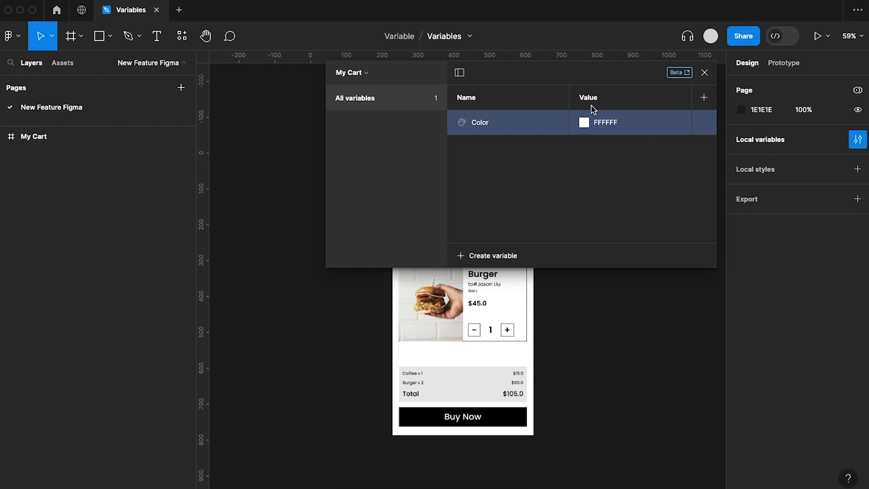
Add a second mode to the My Cart collection and name the two modes Light and Dark.
left_click(704, 97)
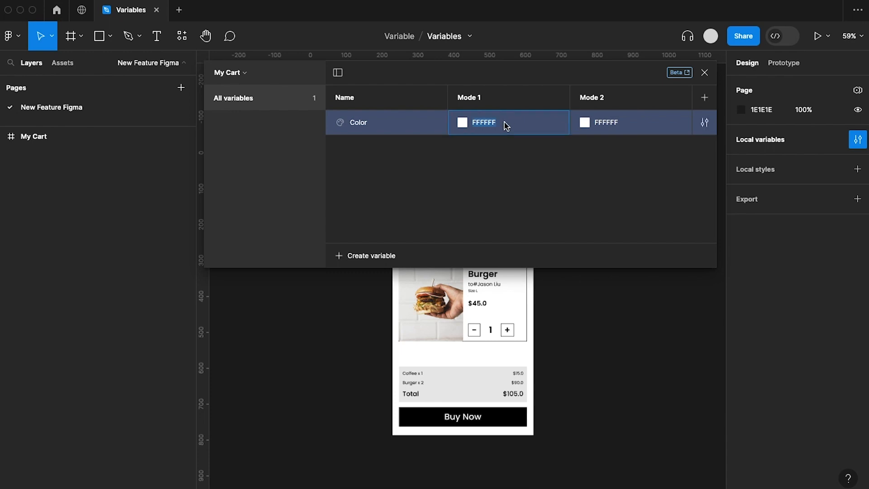
double_click(486, 99)
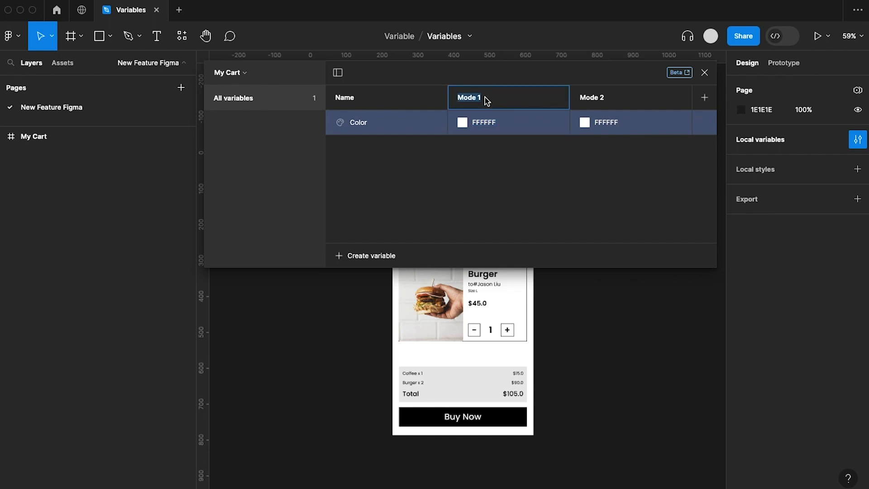
type("Light")
left_click(608, 95)
double_click(603, 97)
type("Dark")
left_click(607, 203)
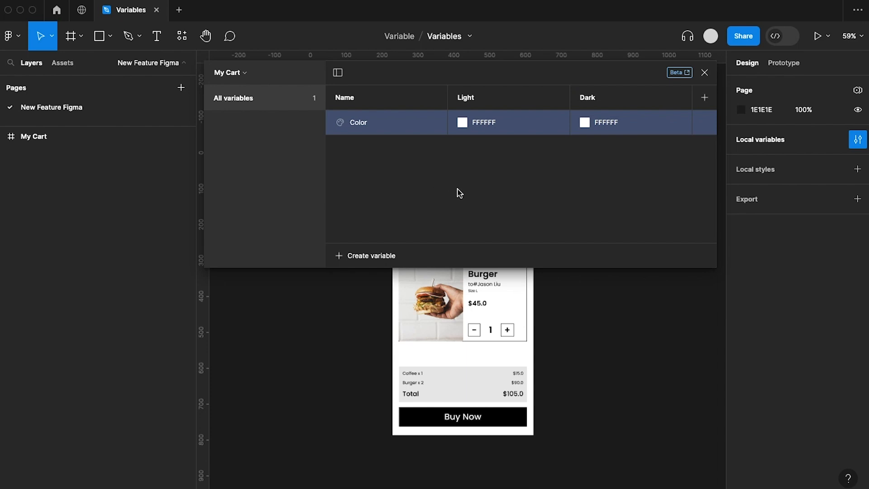
Rename the color variable as mode_color and set its Dark value to 000000.
double_click(366, 127)
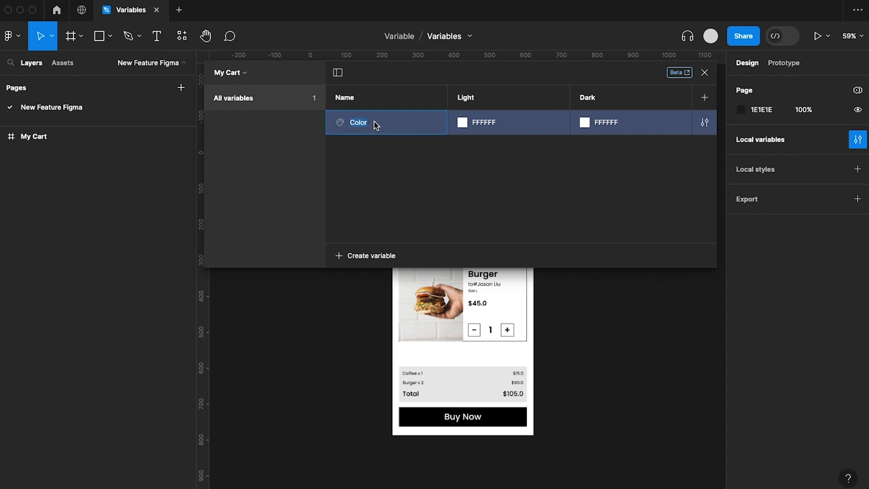
type("mode_color")
key("Return")
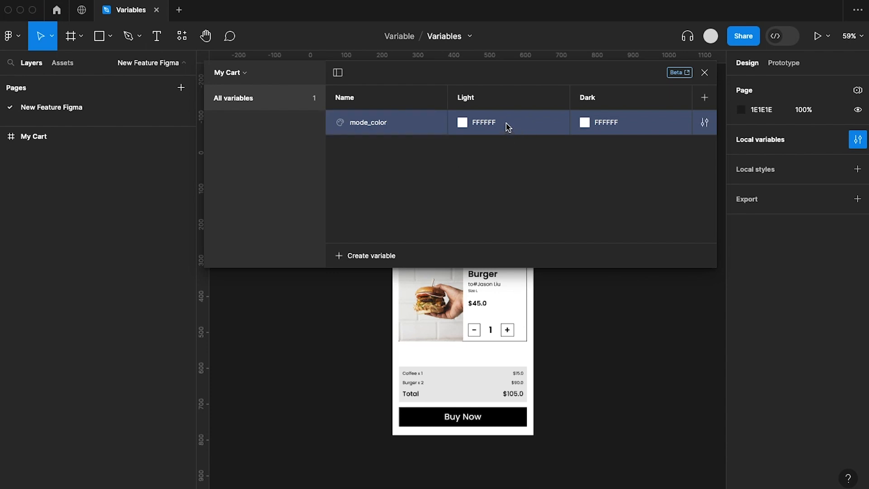
left_click(613, 131)
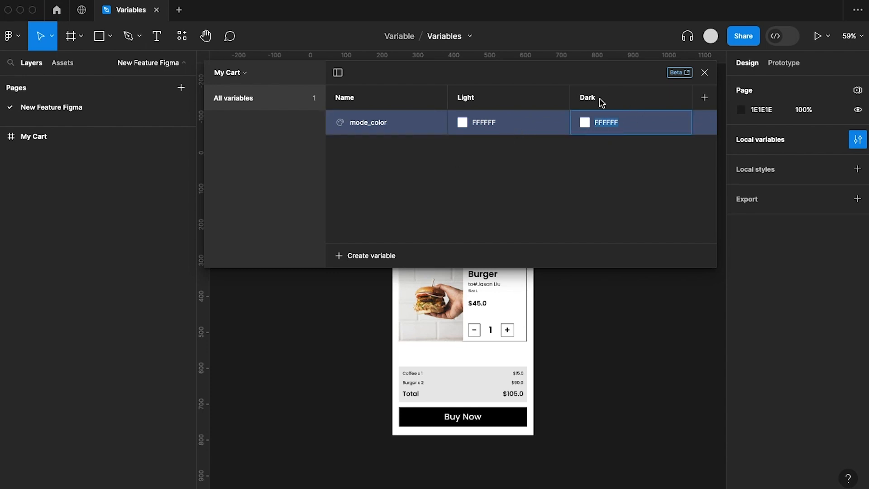
type("000000")
key("Return")
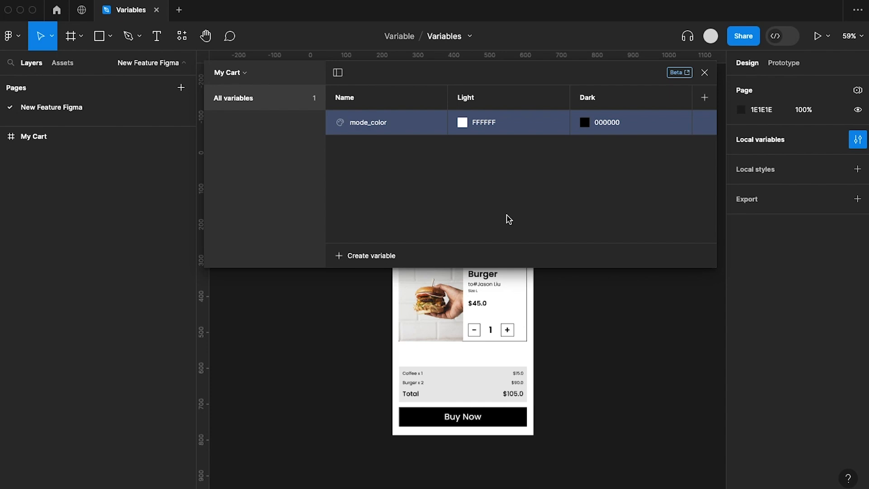
Create a color variable named title_color and set its Dark value to 428C73.
left_click(381, 257)
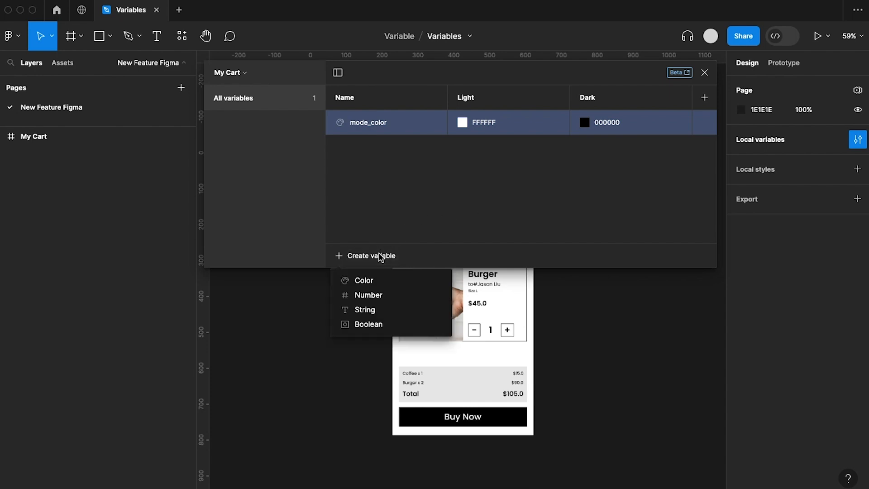
left_click(372, 281)
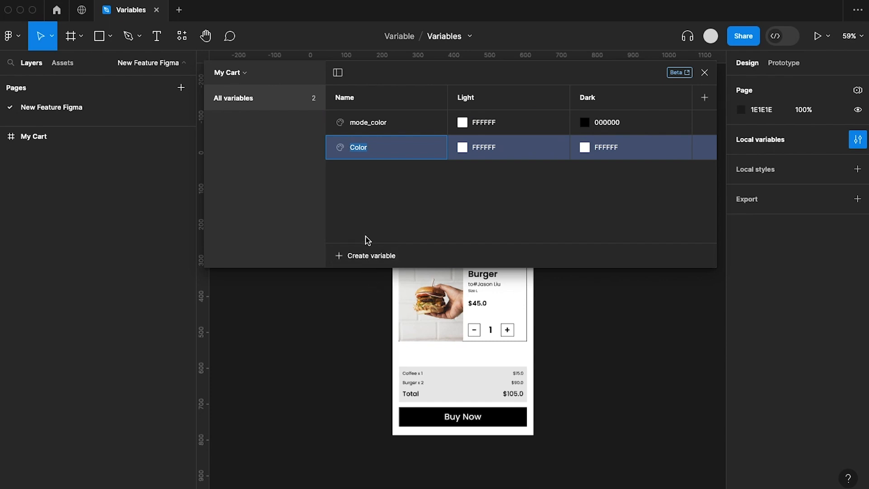
type("title_color")
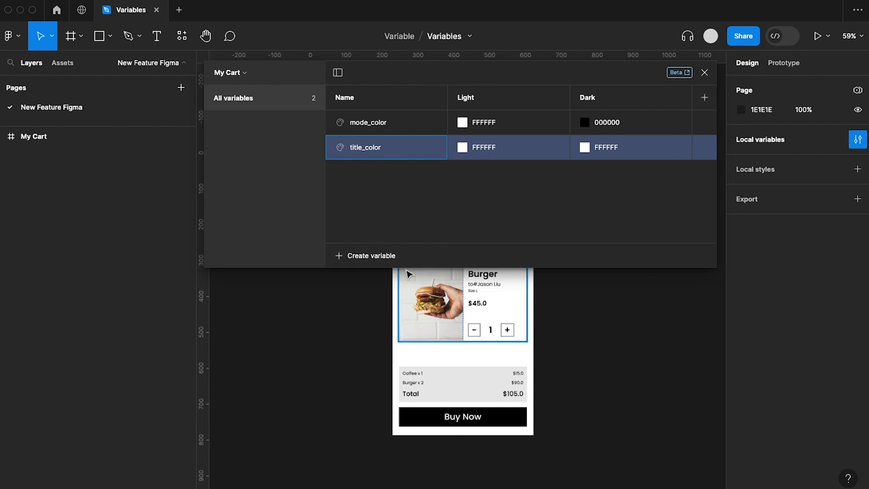
key("Return")
scroll(475, 326, "up", 5)
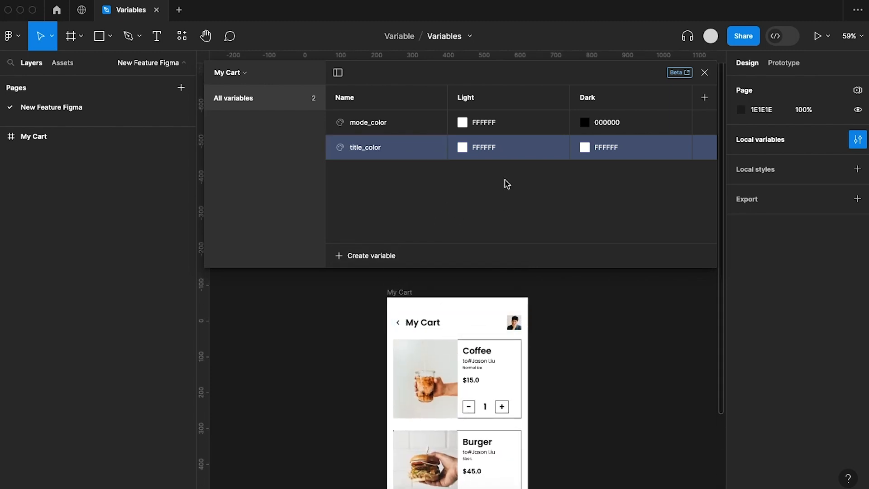
left_click(491, 149)
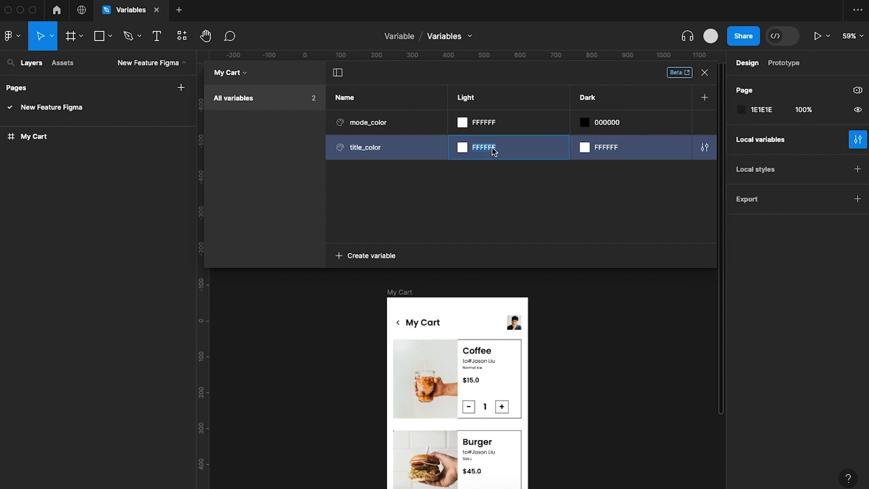
left_click(615, 153)
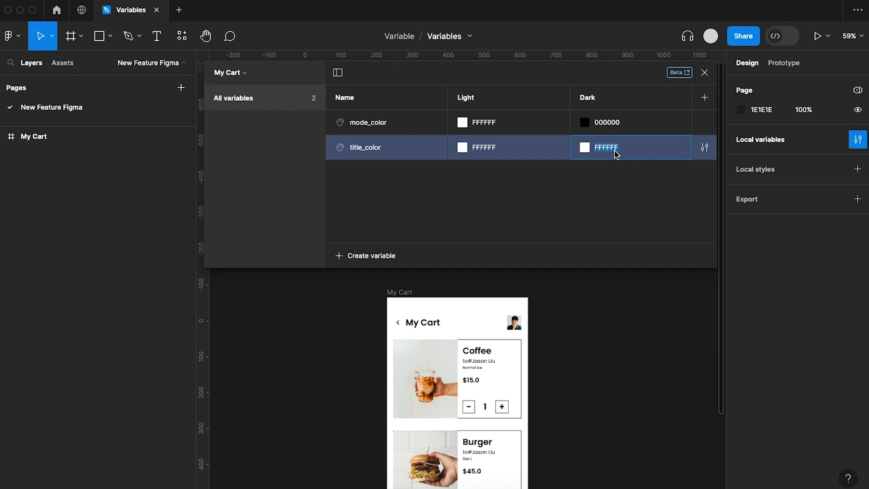
type("428c73")
key("Return")
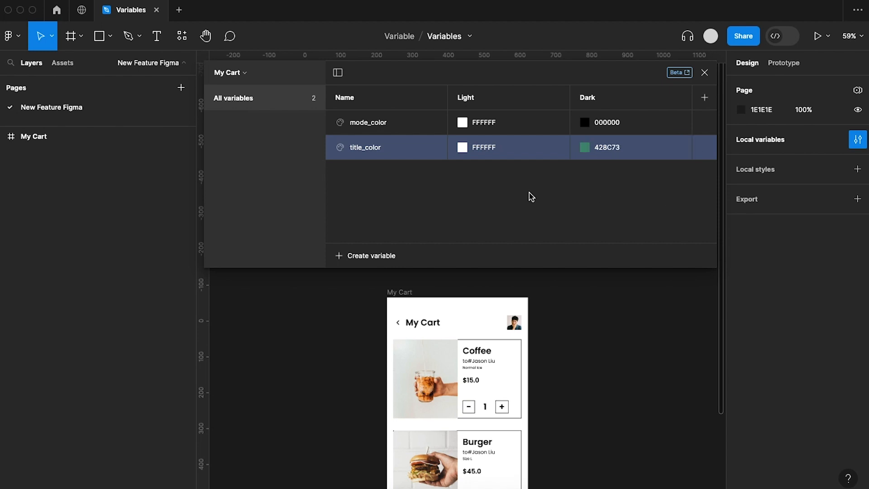
Create a color variable named txt_color and set its Dark value to 1B1C2B.
left_click(390, 260)
left_click(380, 281)
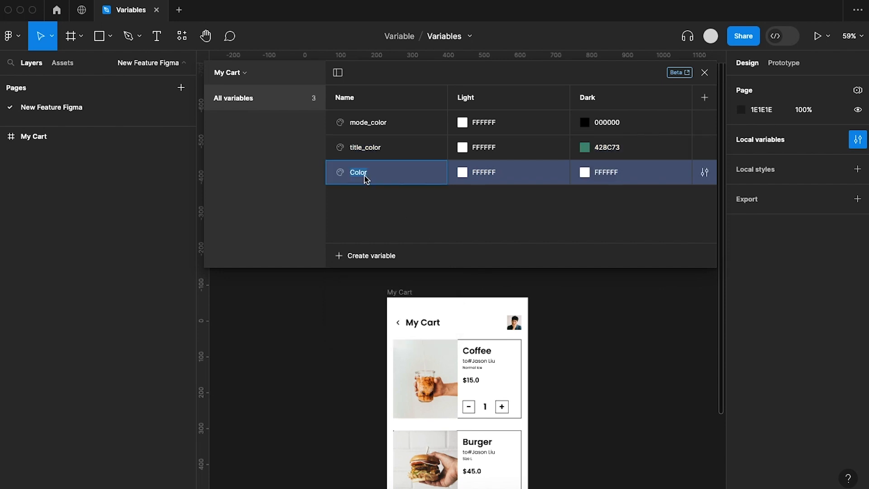
type("txt_color")
left_click(613, 172)
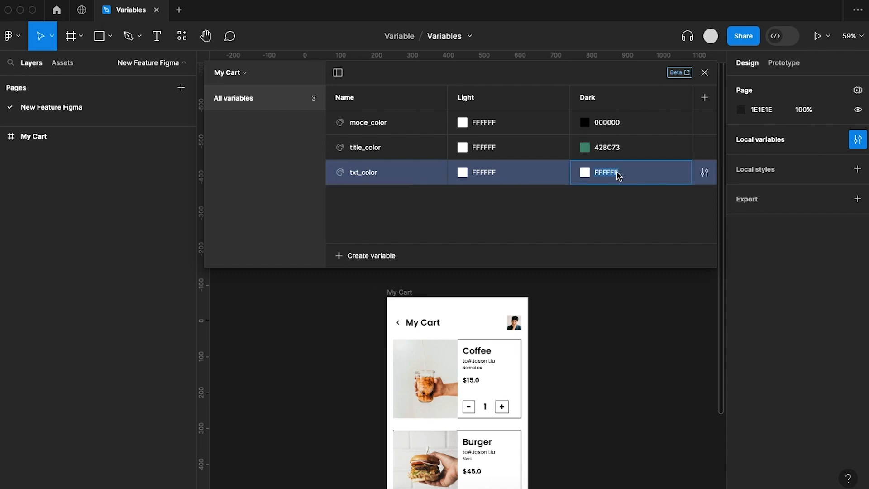
type("1")
type("1c2b")
key("Return")
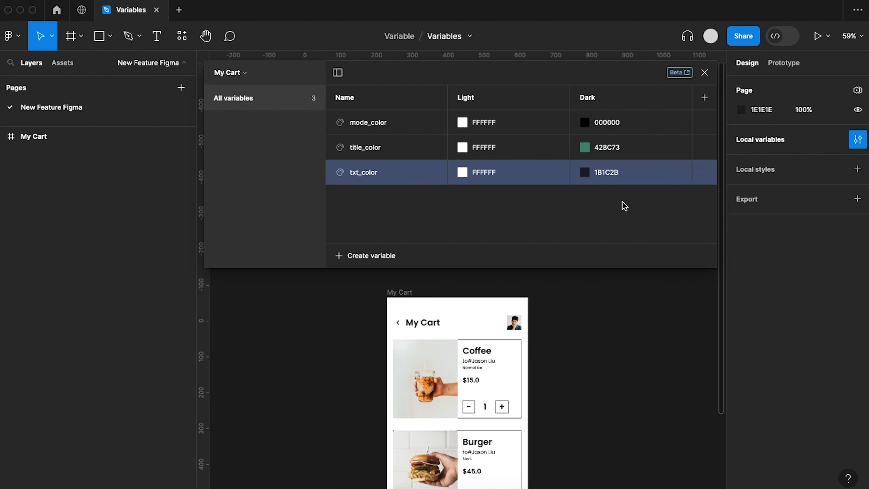
Create a color variable named bg_color and set its Light value to 0E1420.
left_click(362, 257)
left_click(363, 280)
type("bg")
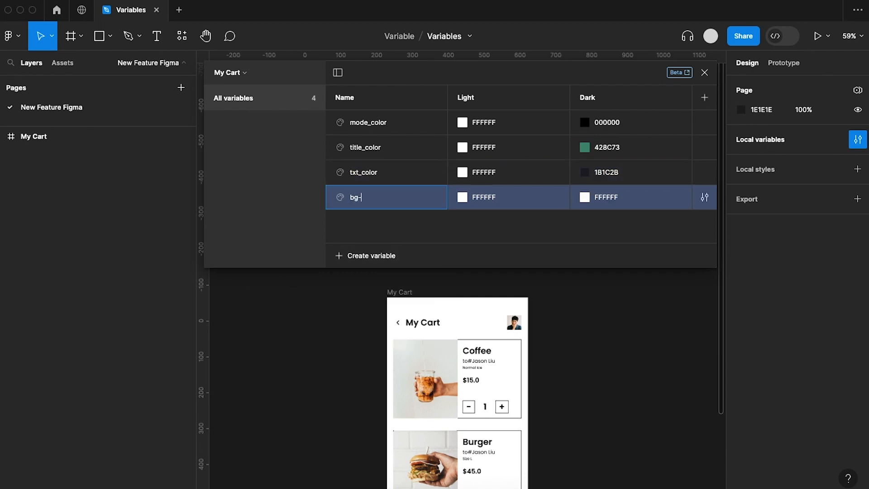
type("_color")
left_click(498, 200)
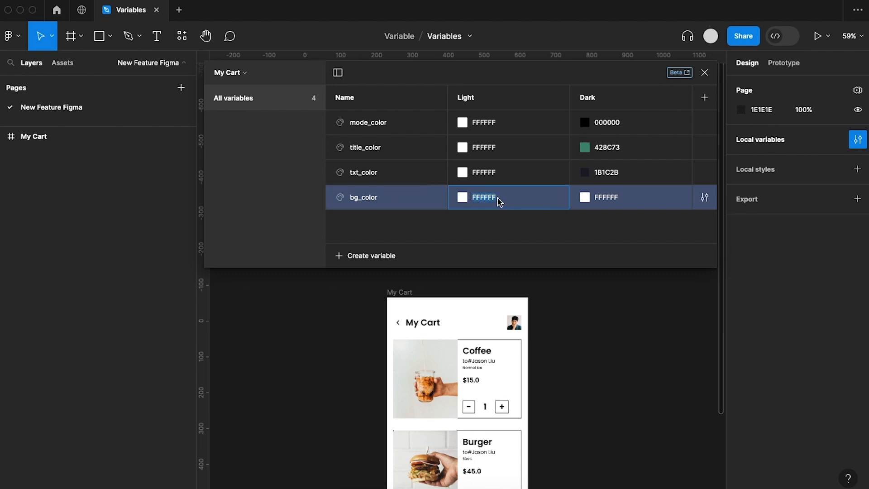
type("0e1420")
key("Return")
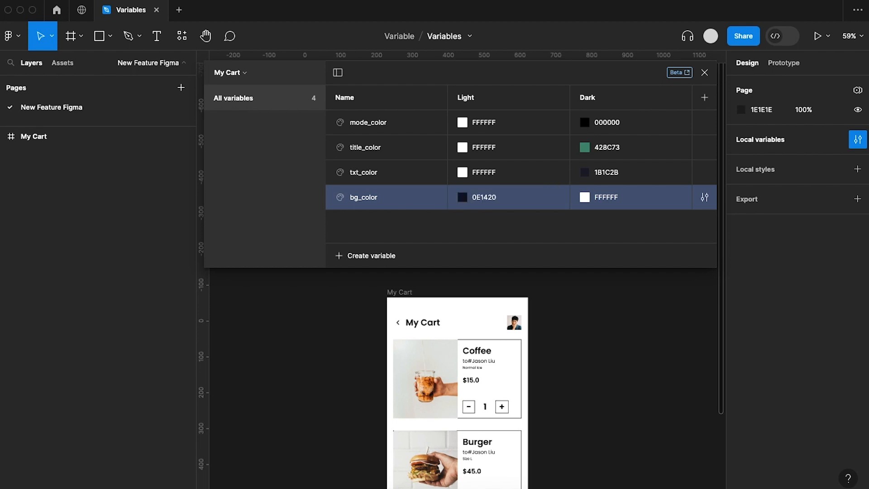
left_click(619, 198)
Create a color variable named stroke_color with Light value 00FFD1 and Dark value E8E8E8.
left_click(372, 256)
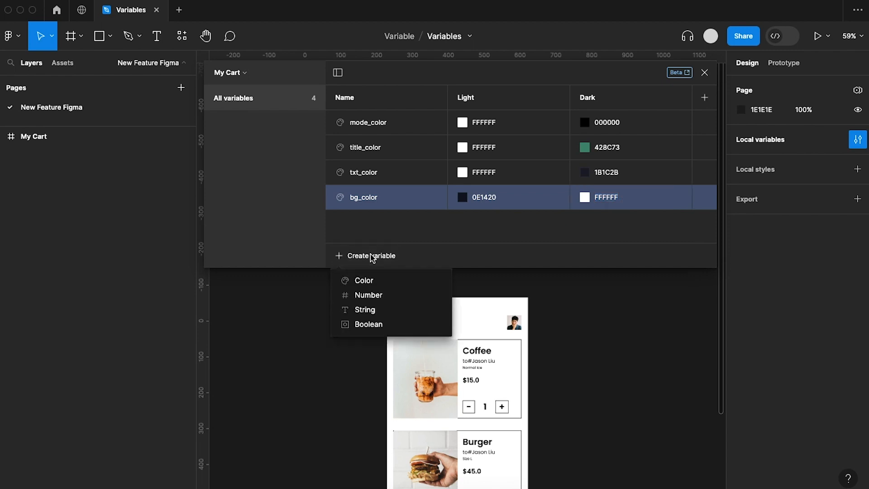
left_click(368, 278)
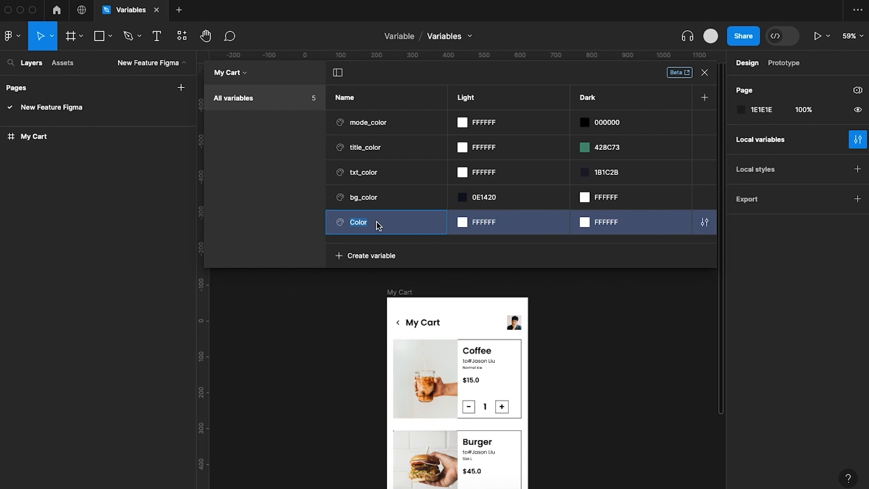
type("stroke_")
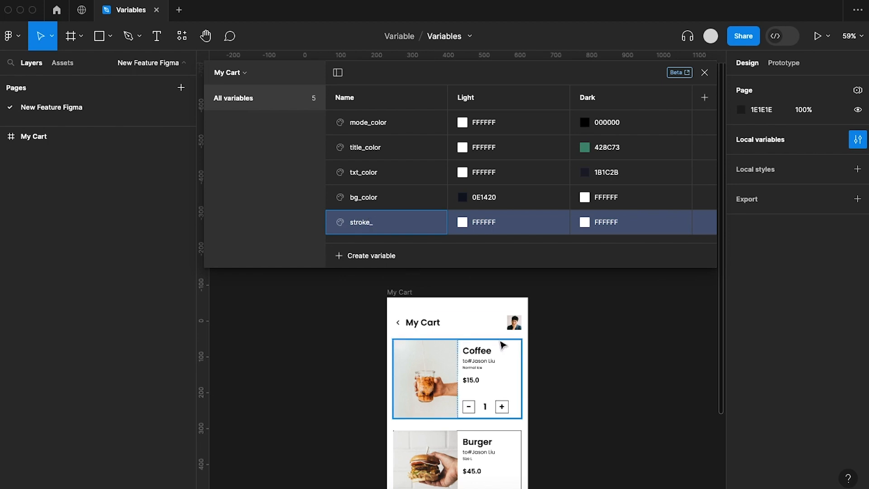
type("color")
left_click(504, 224)
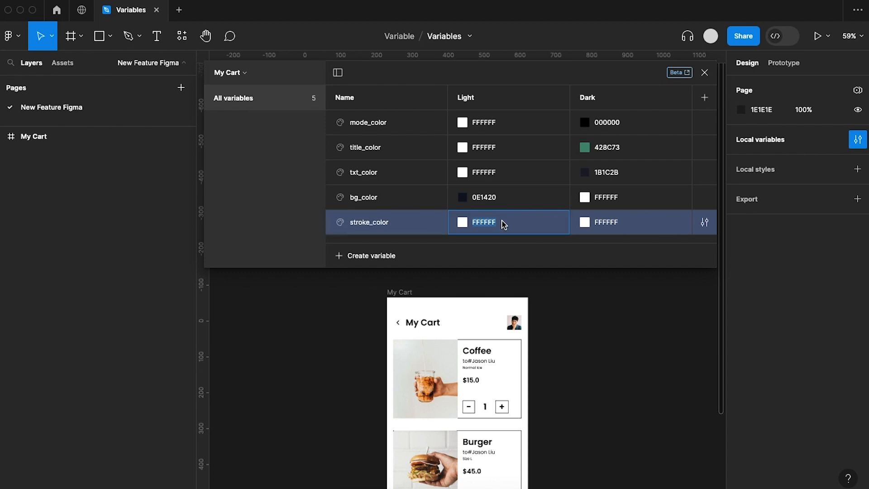
type("00ffd1")
left_click(620, 223)
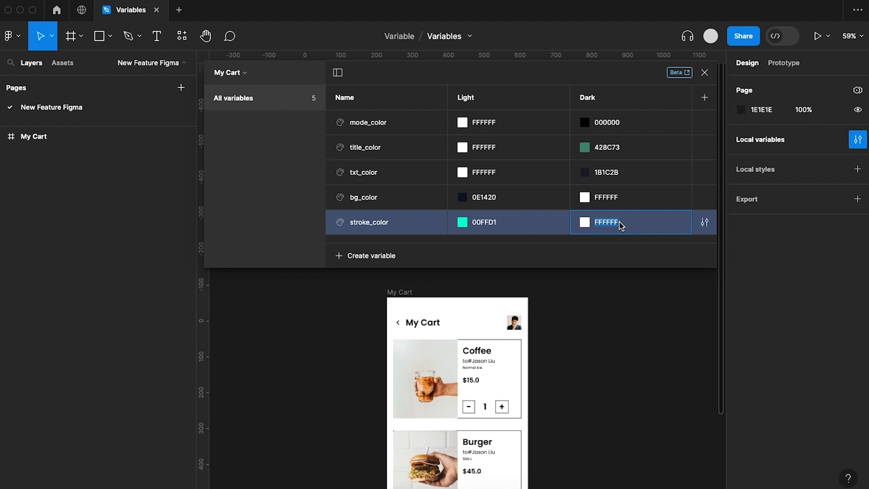
type("e8e8e8")
key("Return")
Create a color variable named txt_color 2 with Light value 00FFD1 and Dark value 0E1420.
left_click(368, 256)
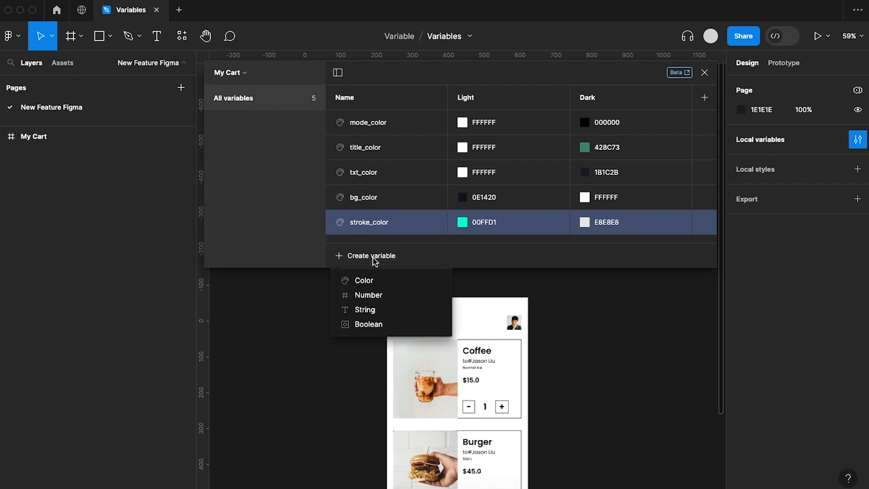
left_click(377, 283)
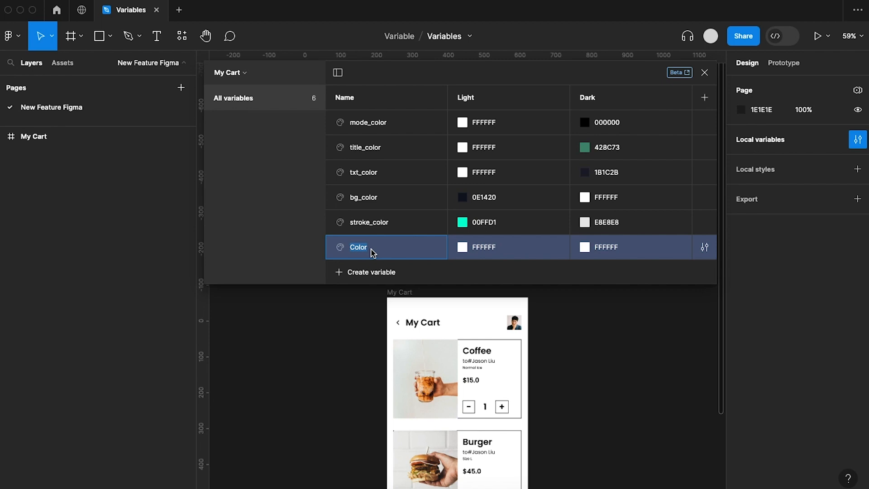
type("txt_color 2")
left_click(503, 250)
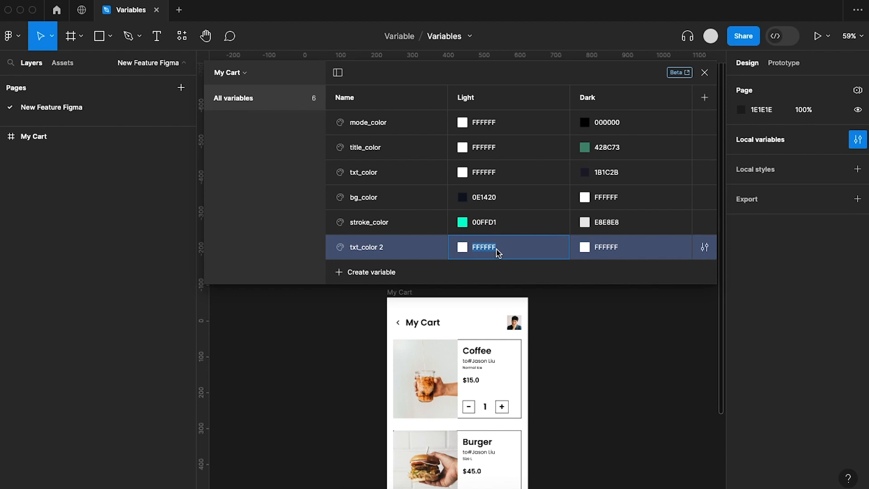
type("00ffd1")
key("Return")
left_click(634, 247)
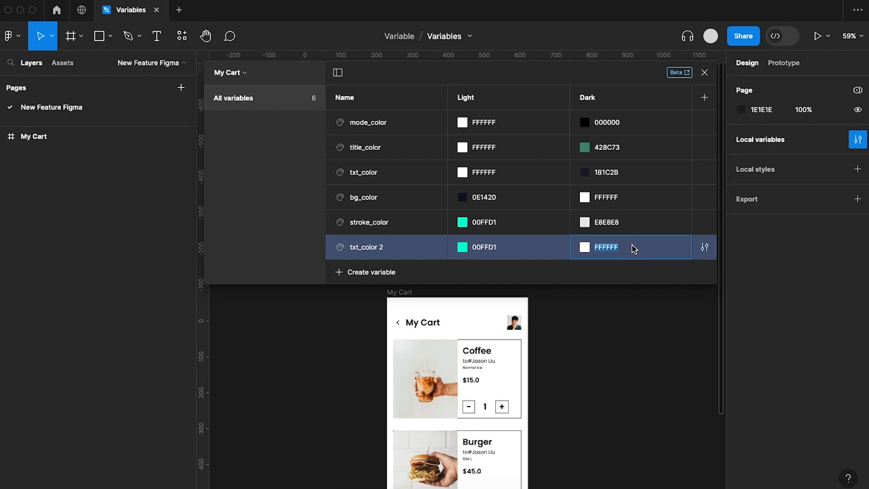
type("0e1420")
left_click(501, 202)
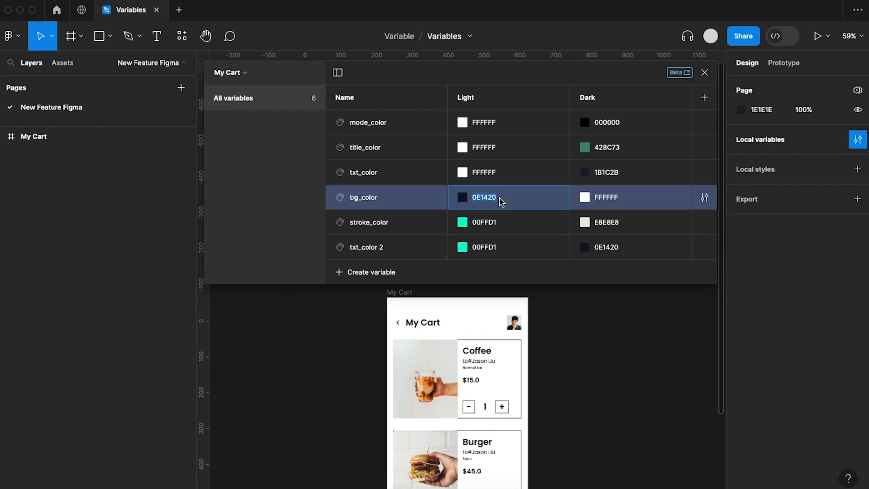
Create a color variable named txt_btn_color and set its Light value to 0E1420.
left_click(382, 272)
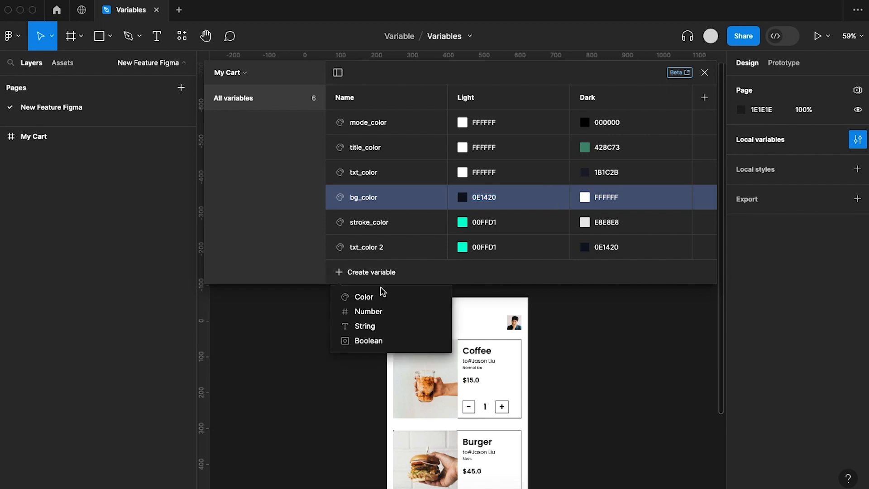
left_click(364, 297)
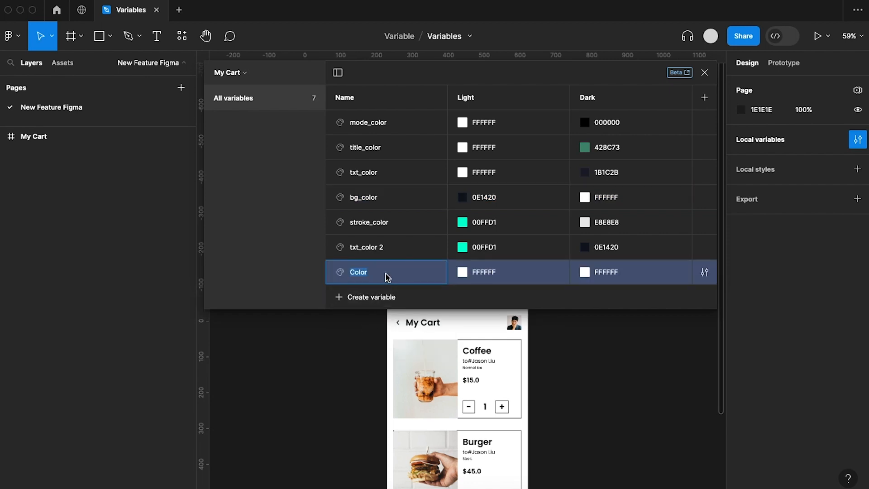
type("txt")
type("0")
key("BackSpace")
type("_btn_color")
left_click(506, 278)
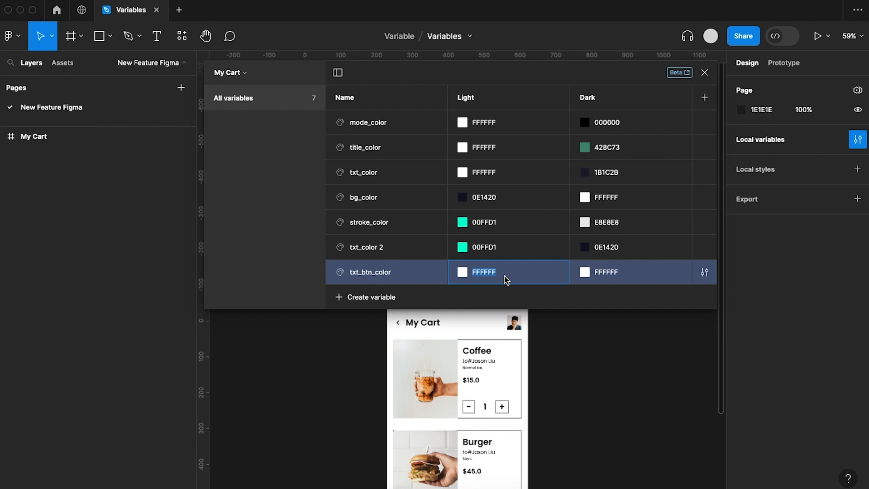
type("0e1420")
left_click(610, 274)
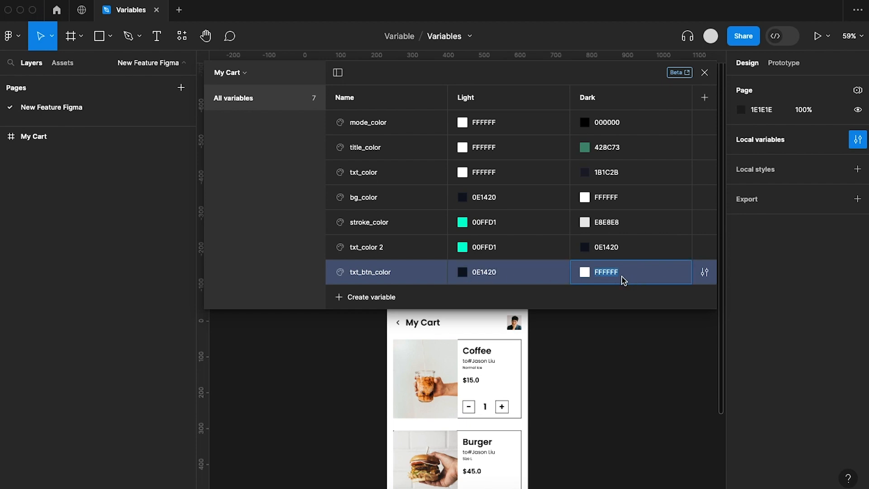
Create a color variable named btn_color with Light value 00FFD1 and Dark value 428C73.
left_click(379, 297)
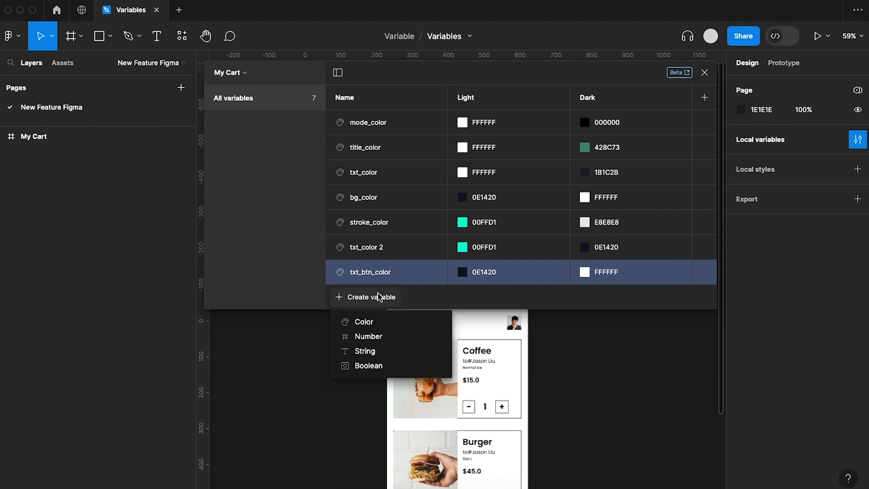
left_click(370, 324)
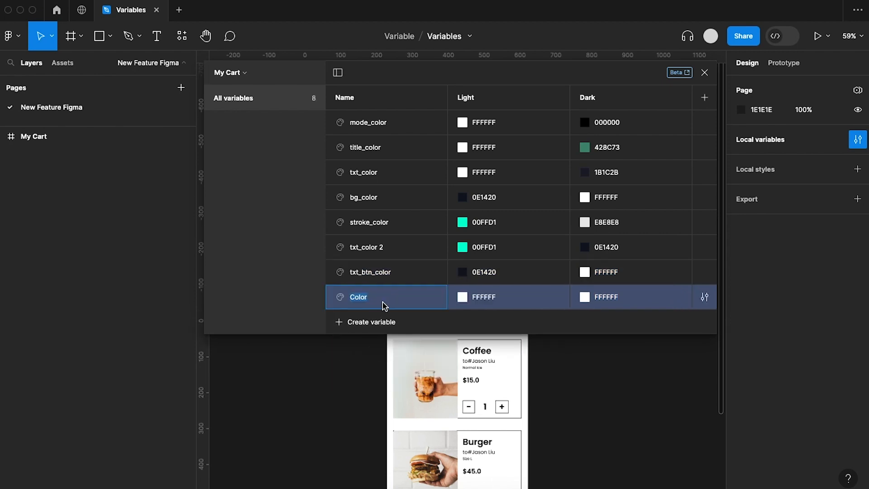
type("btn_color")
left_click(500, 302)
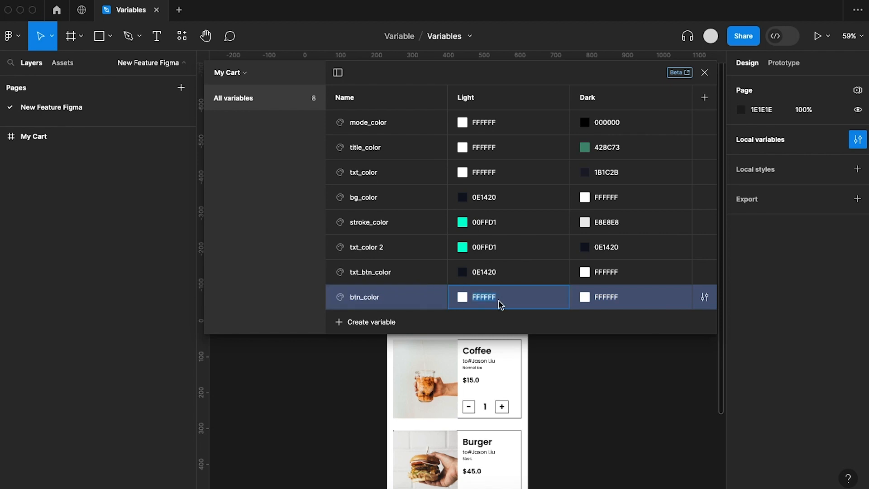
type("00ffd1")
left_click(631, 303)
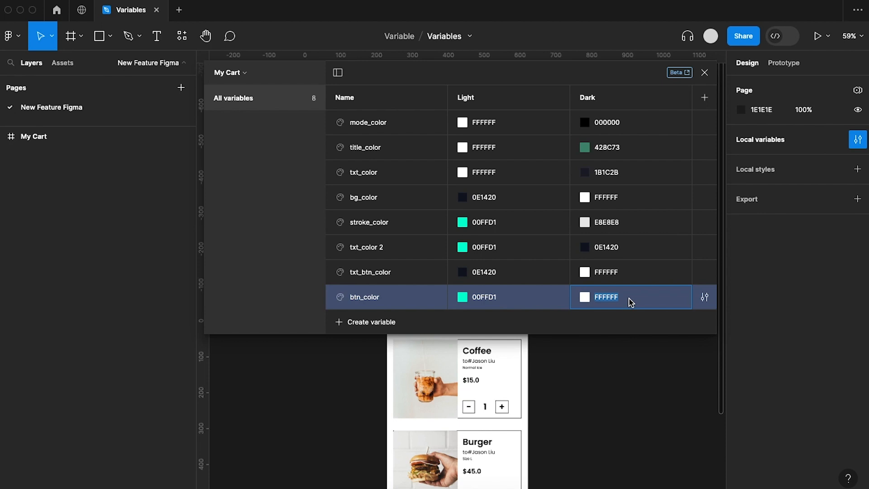
type("428c73")
left_click(517, 301)
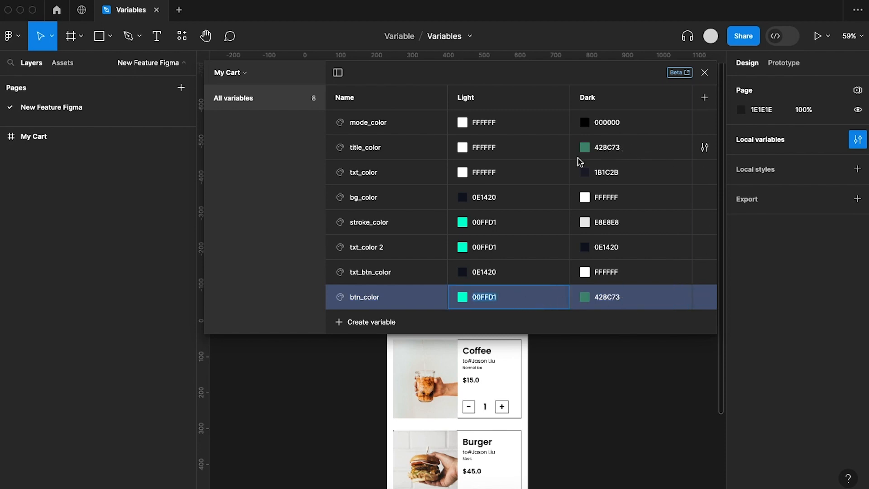
Create a color variable named total_color with Dark value E8E8E8, and close the variables window.
left_click(362, 327)
left_click(380, 349)
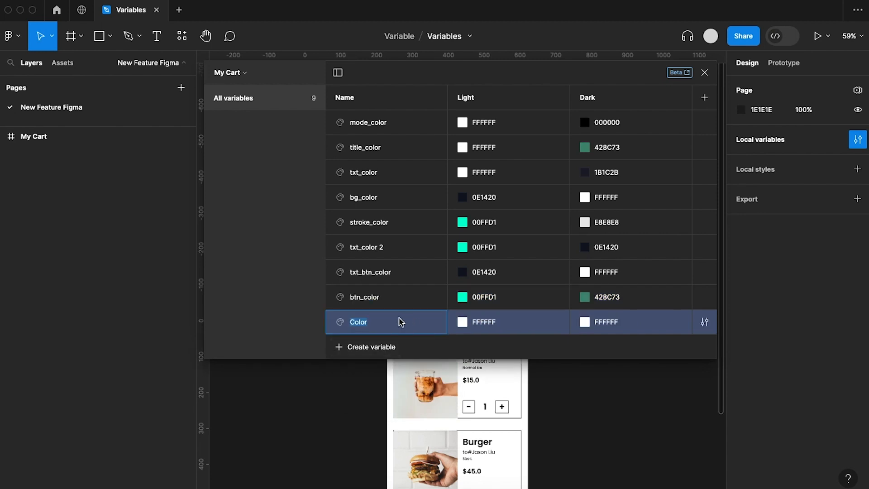
type("total_color")
left_click(499, 322)
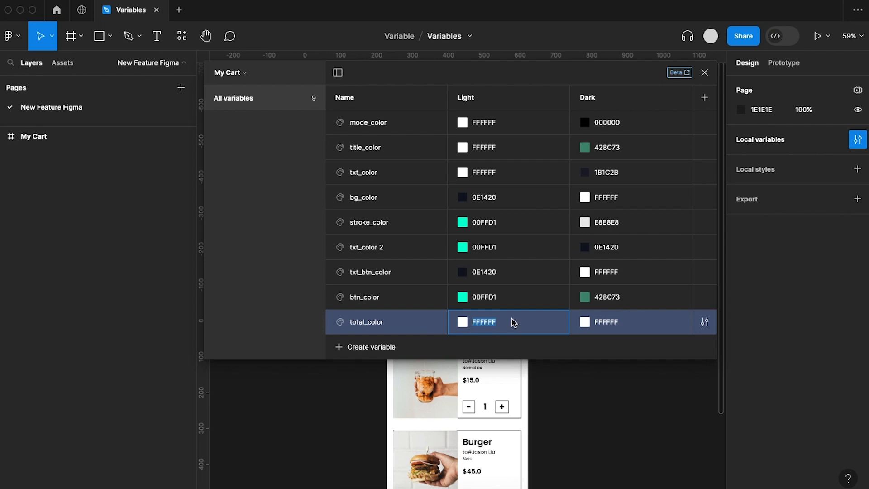
left_click(622, 327)
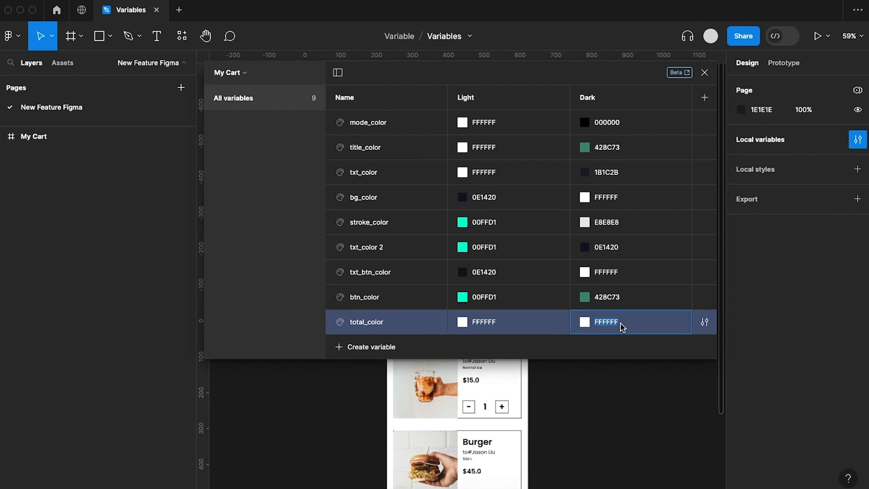
type("e8e8e8")
left_click(543, 326)
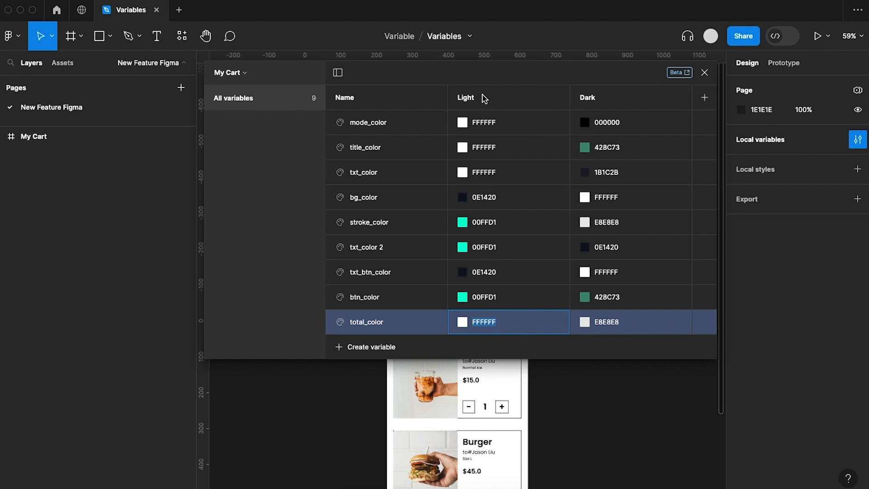
left_click(704, 74)
Apply the mode_color variable to the fill of the My Cart heading text in the screen's header.
scroll(599, 256, "down", 5)
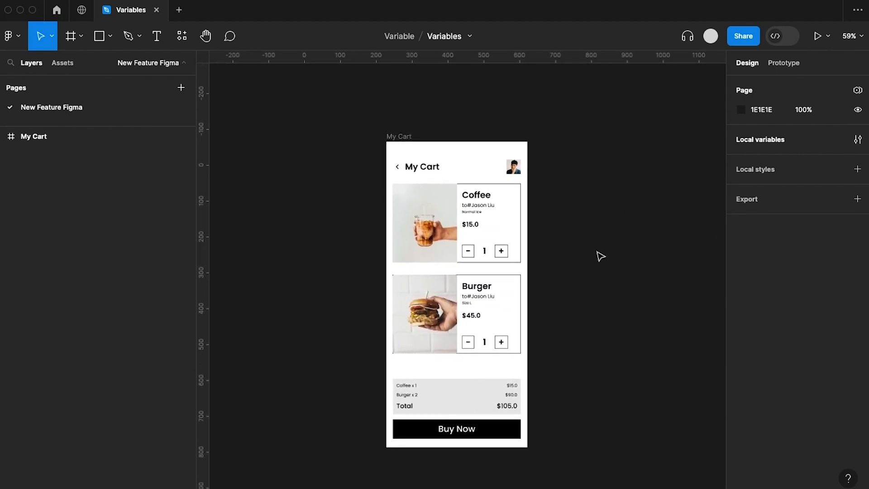
left_click(419, 171)
left_click(419, 171)
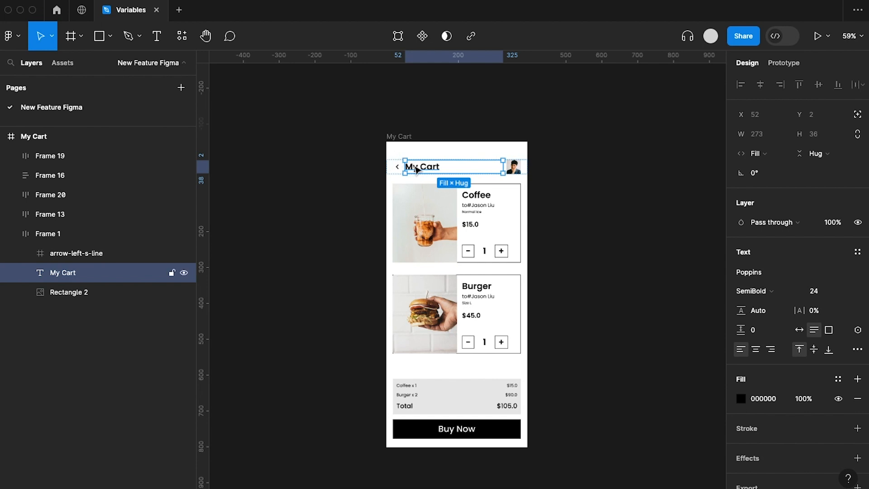
key("Escape")
double_click(422, 167)
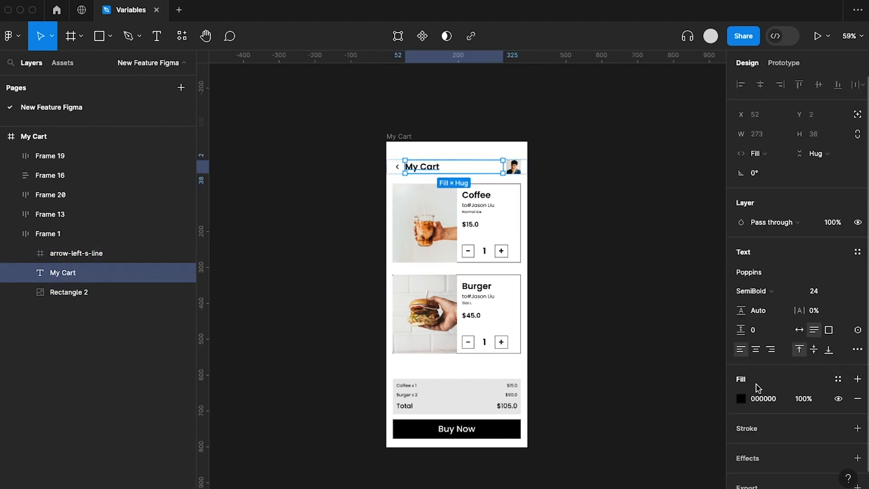
left_click(837, 380)
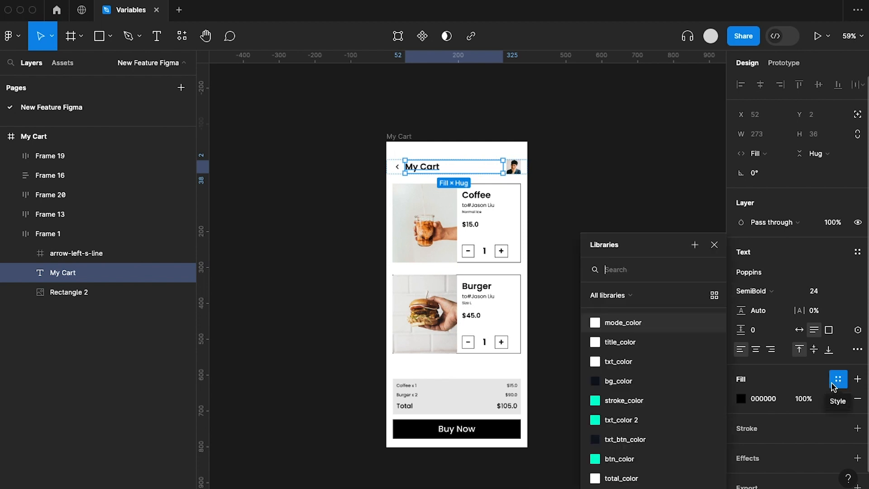
left_click(638, 324)
left_click(586, 218)
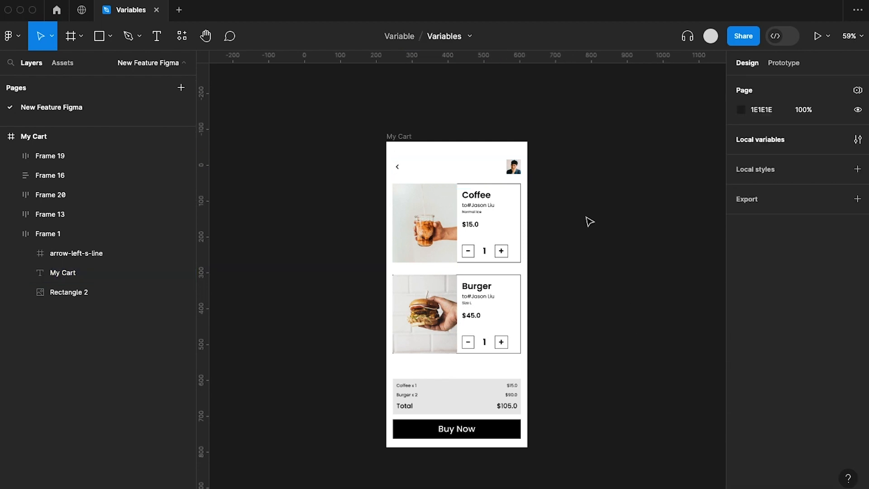
Apply the mode_color variable to the back arrow icon in the My Cart header.
scroll(589, 201, "right", 1)
scroll(589, 200, "left", 1)
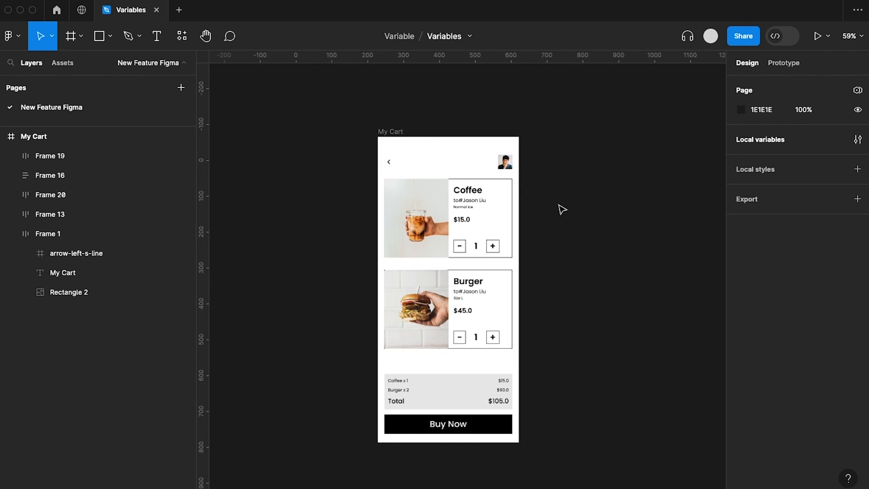
double_click(389, 163)
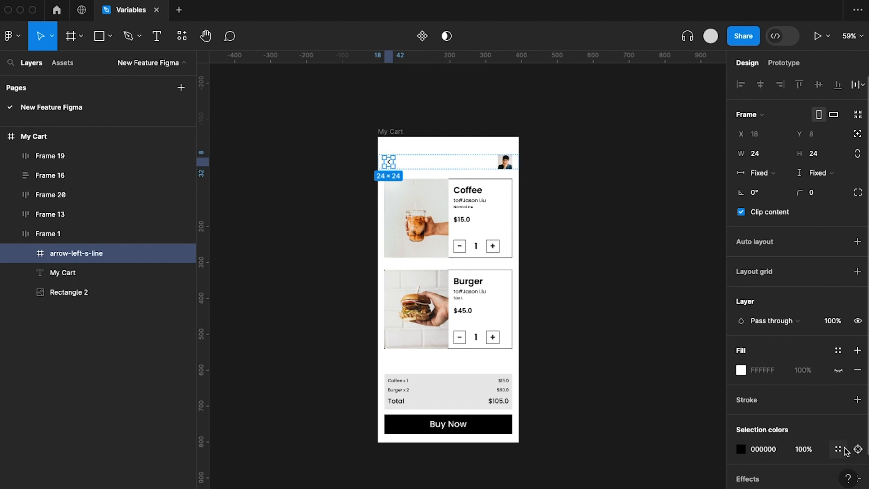
left_click(839, 449)
left_click(625, 322)
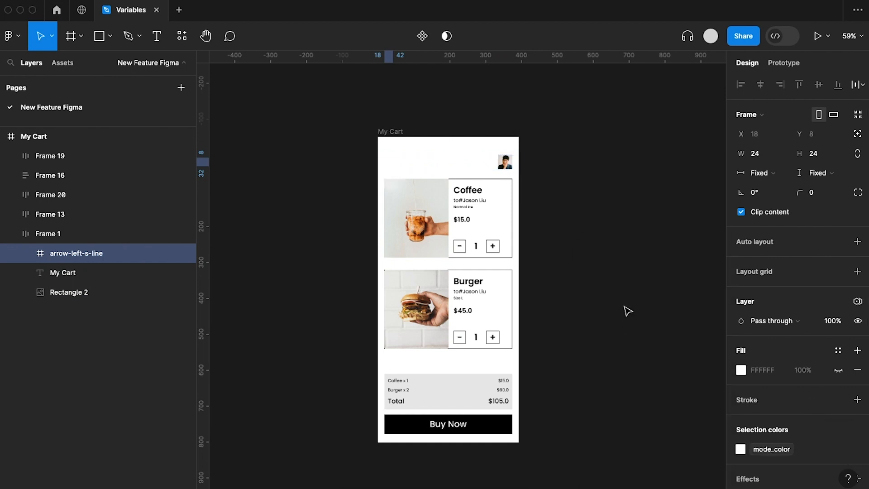
left_click(610, 225)
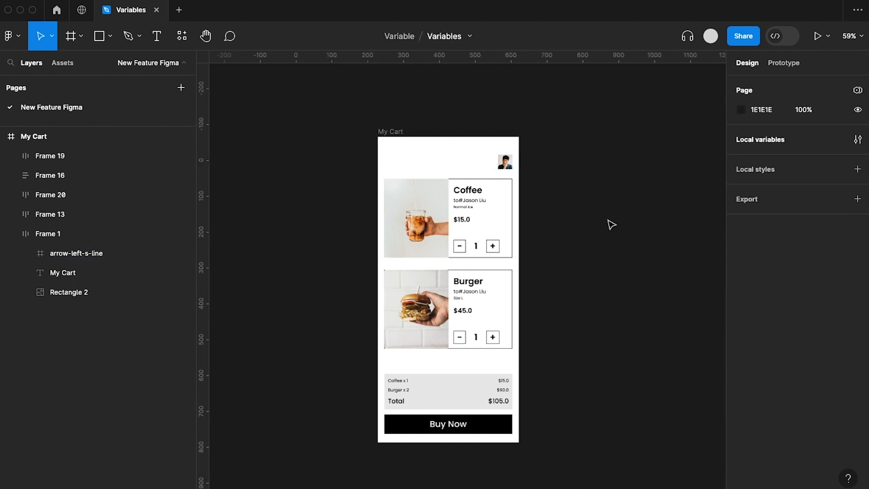
Apply the txt_color 2 variable to the fill of the Coffee title text in the first product card.
left_click(394, 132)
left_click(440, 231)
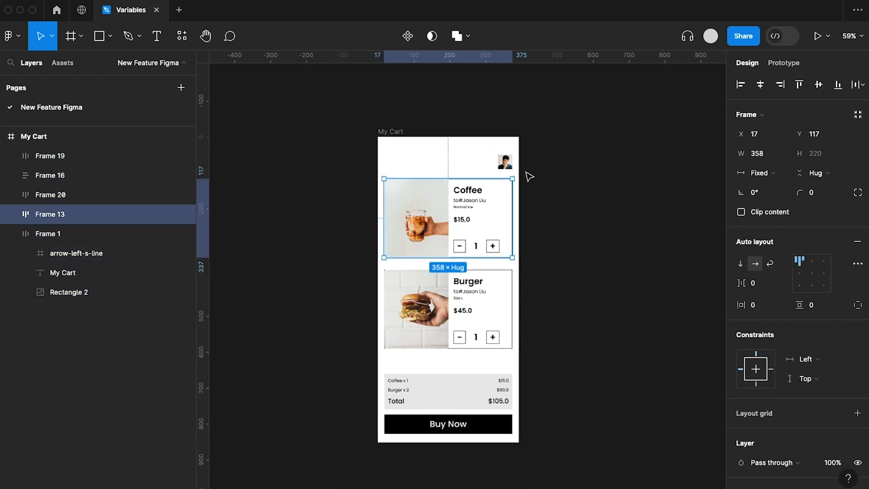
scroll(485, 195, "up", 5)
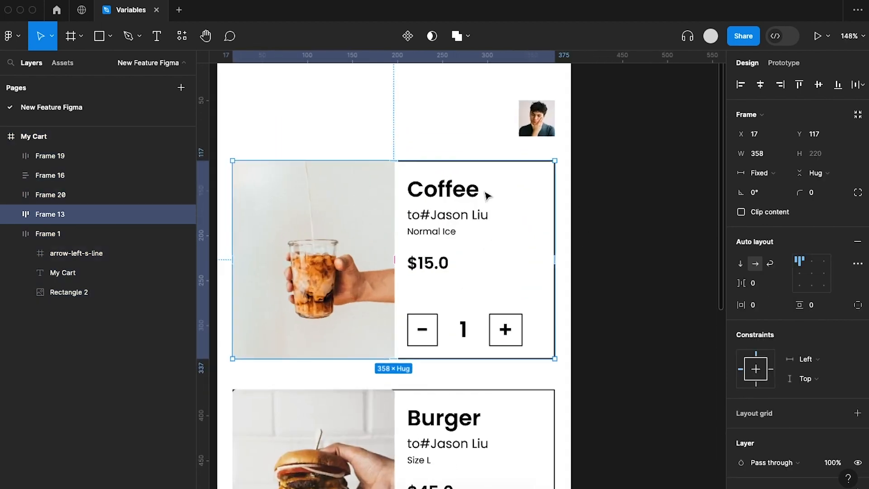
left_click(499, 190, "super")
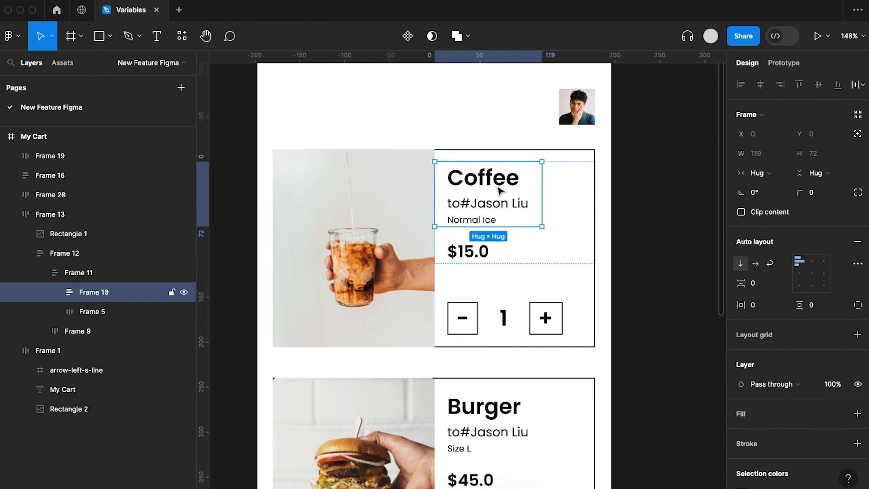
double_click(500, 190)
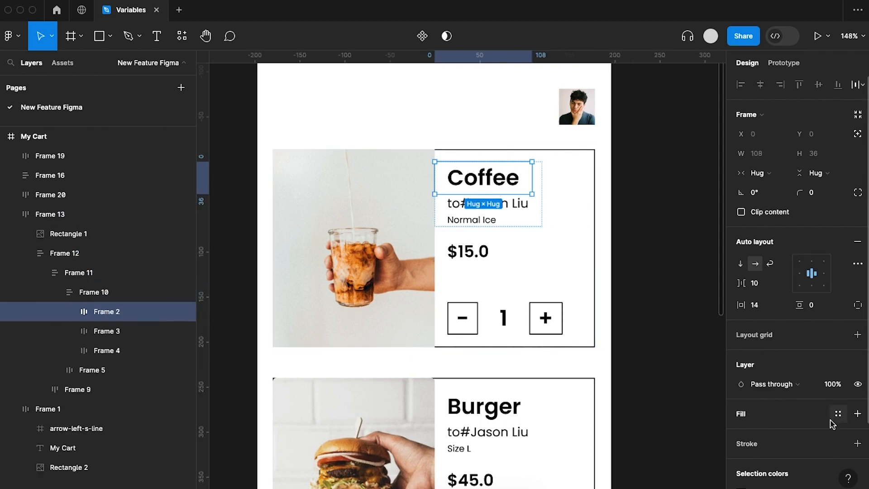
scroll(805, 437, "down", 3)
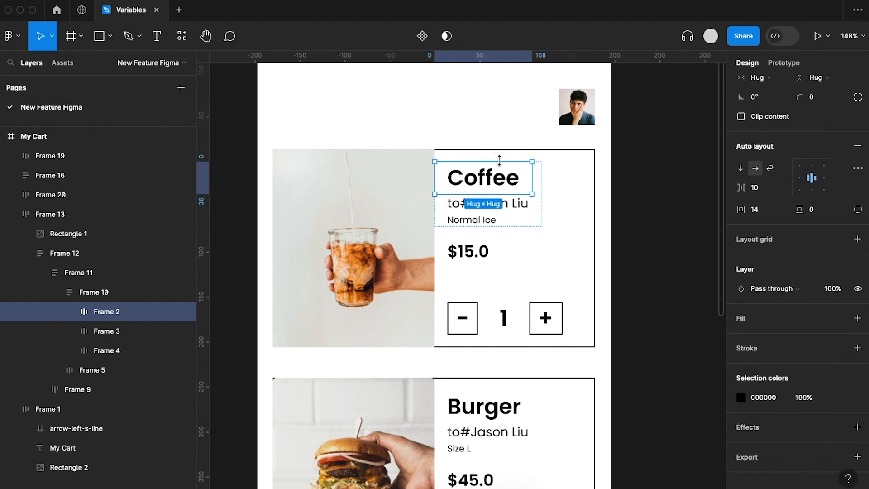
double_click(483, 177)
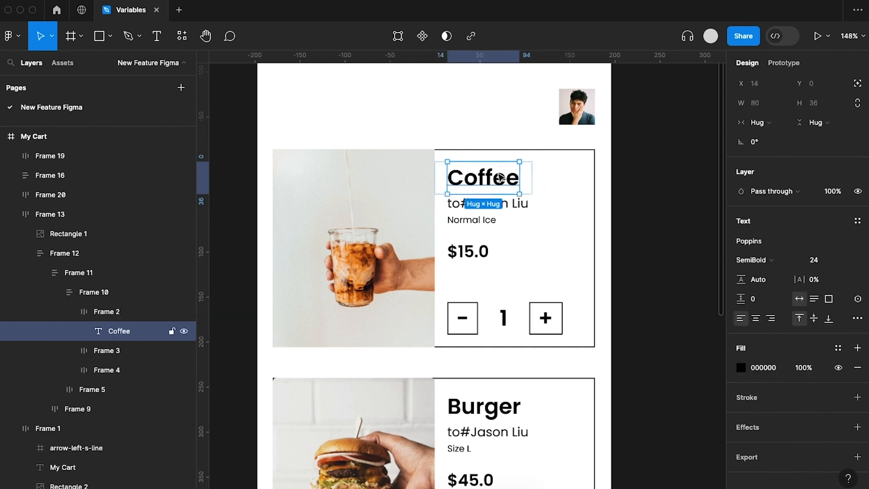
left_click(837, 349)
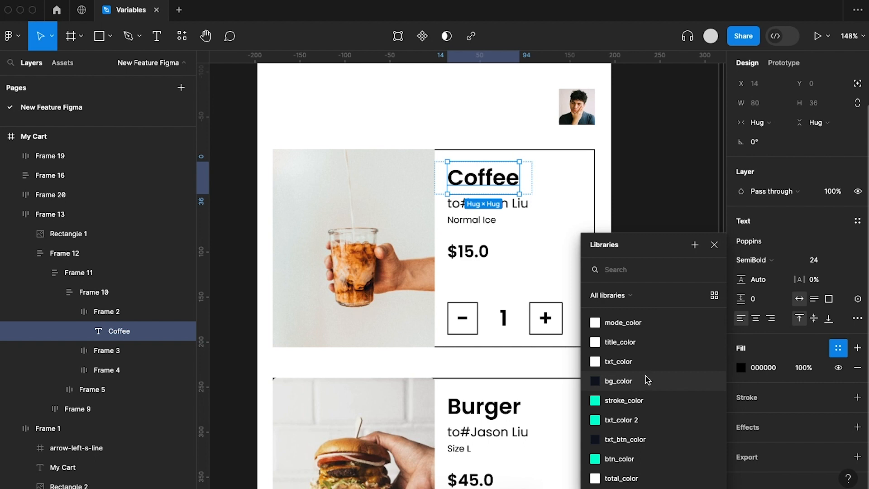
left_click(638, 419)
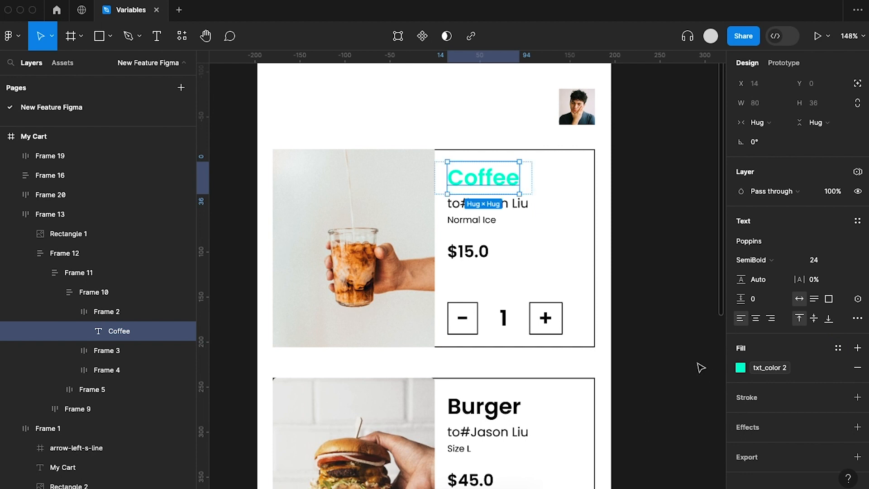
Apply the txt_color variable to the recipient, Normal Ice and price texts in the Coffee product card.
left_click(522, 206)
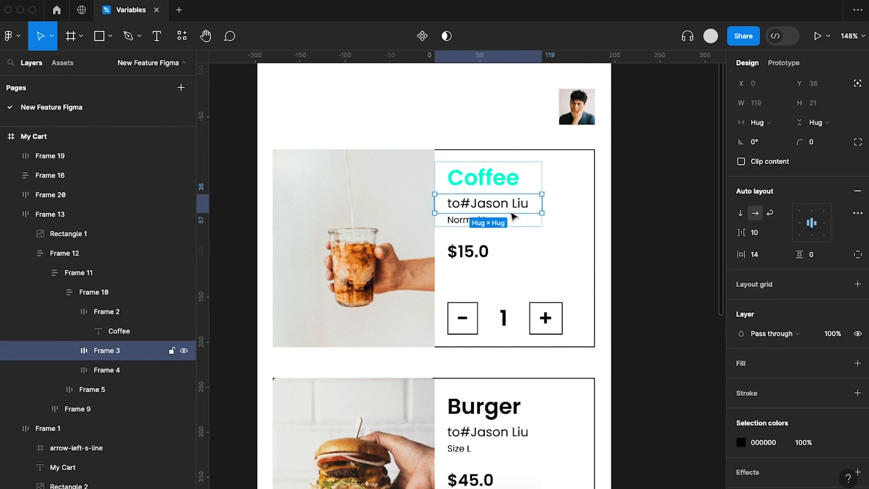
left_click(452, 220, "shift")
left_click(459, 262, "shift")
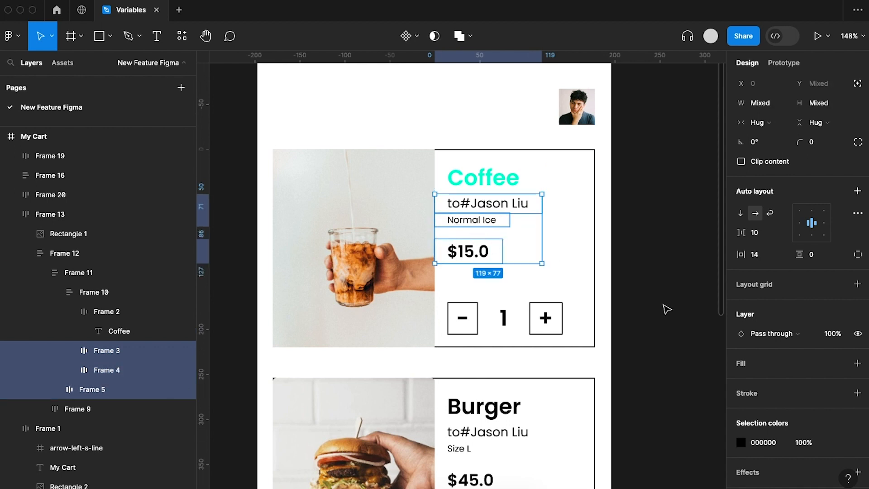
scroll(737, 388, "down", 1)
left_click(835, 398)
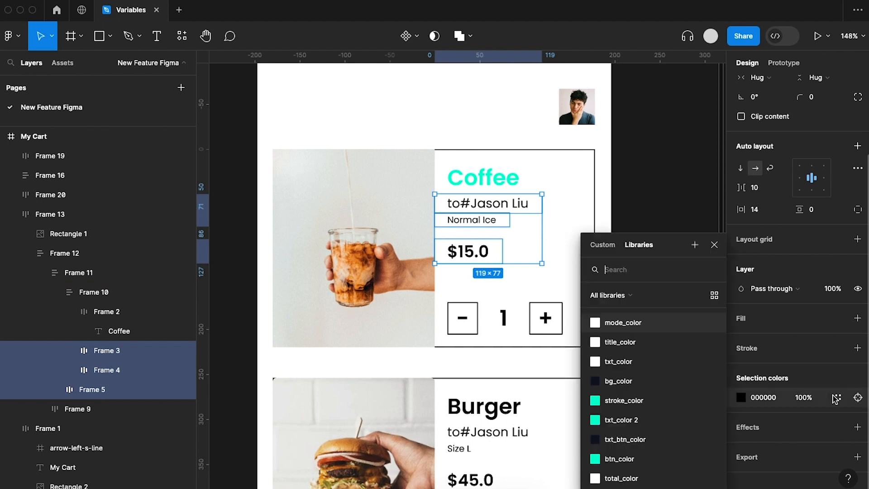
left_click(648, 361)
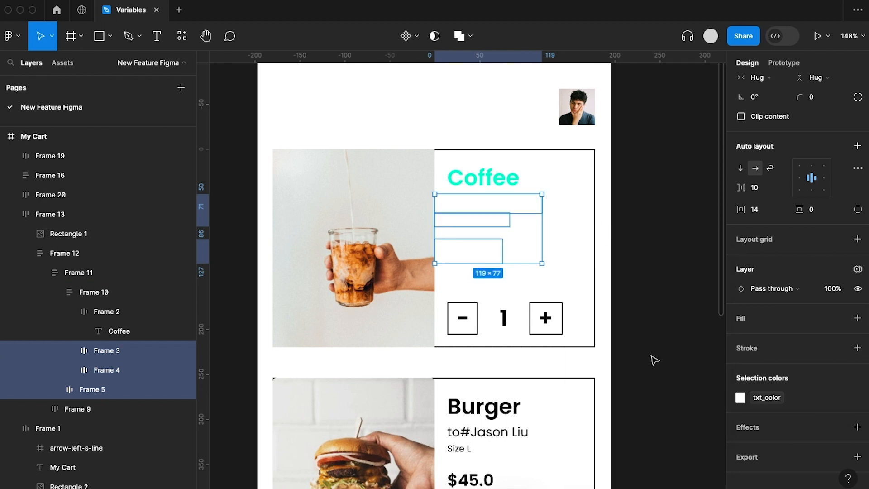
left_click(653, 358)
Apply the txt_color variable to the quantity number between the minus and plus buttons in the Coffee card.
scroll(656, 357, "right", 1)
scroll(656, 357, "down", 1)
scroll(656, 357, "down", 3)
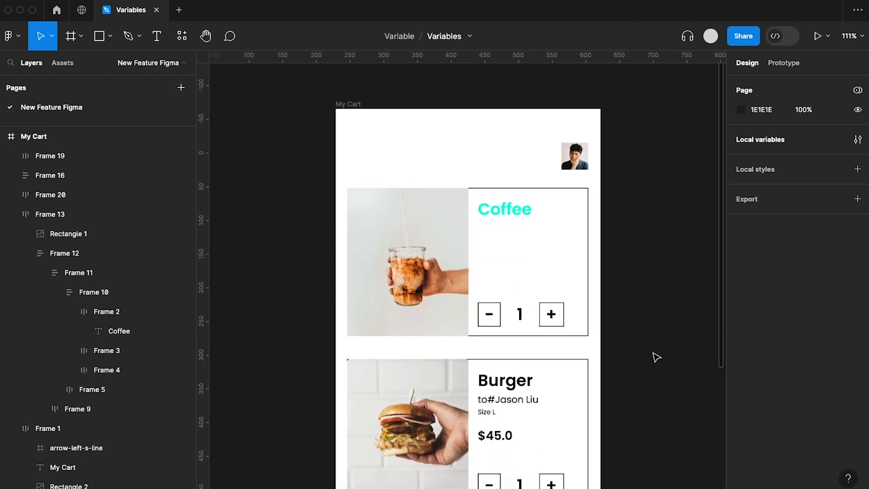
scroll(588, 331, "down", 1)
left_click(510, 315)
left_click(511, 315)
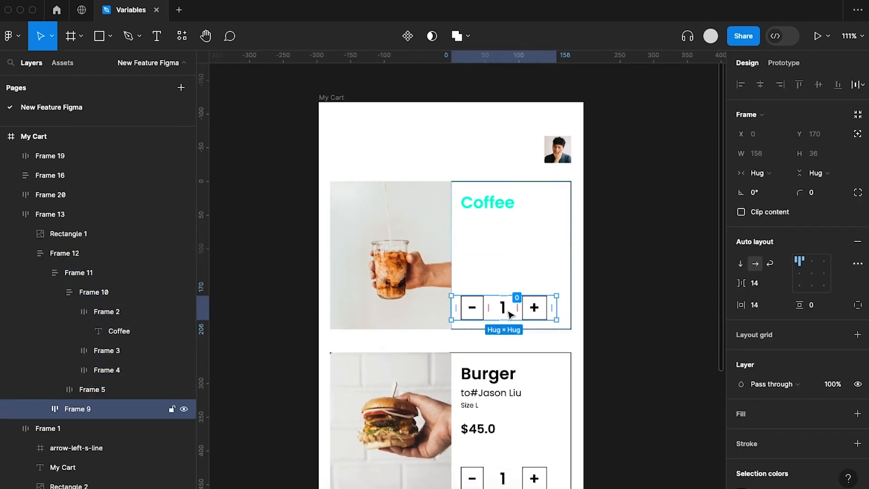
left_click(510, 314)
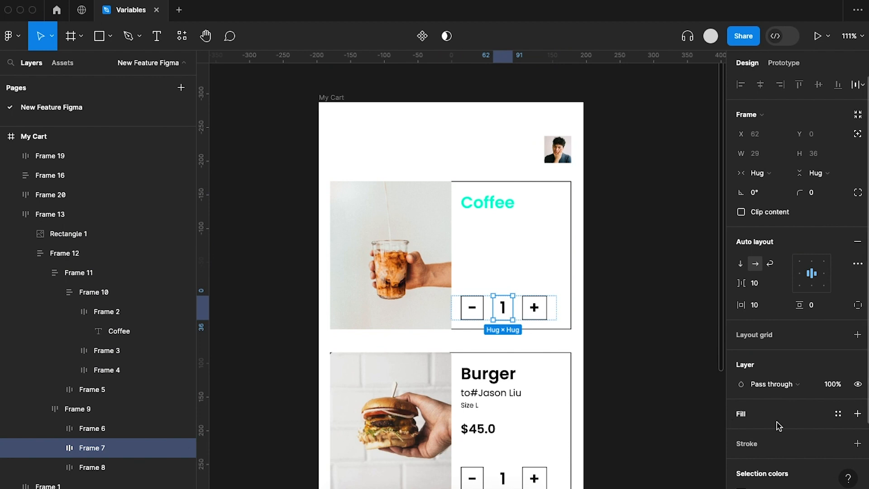
scroll(777, 422, "down", 2)
left_click(838, 397)
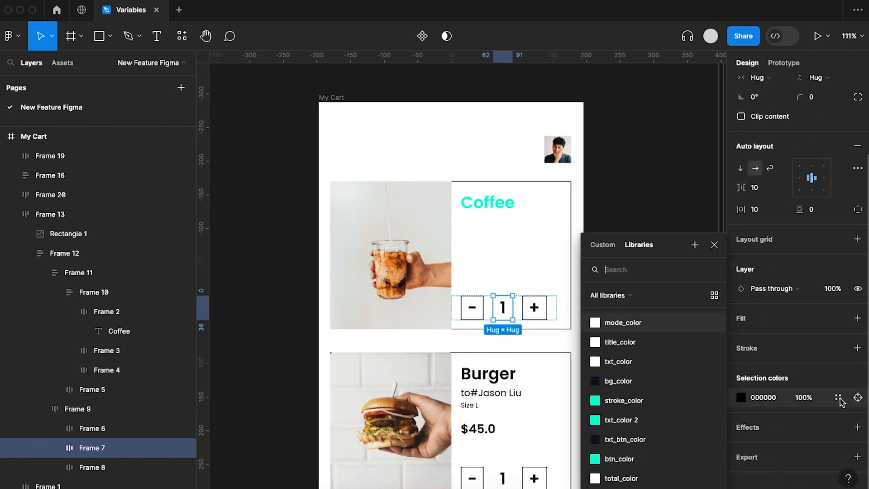
left_click(635, 362)
Apply the mode_color variable to both the symbols and outlines of the Coffee card's minus and plus buttons.
left_click(540, 317)
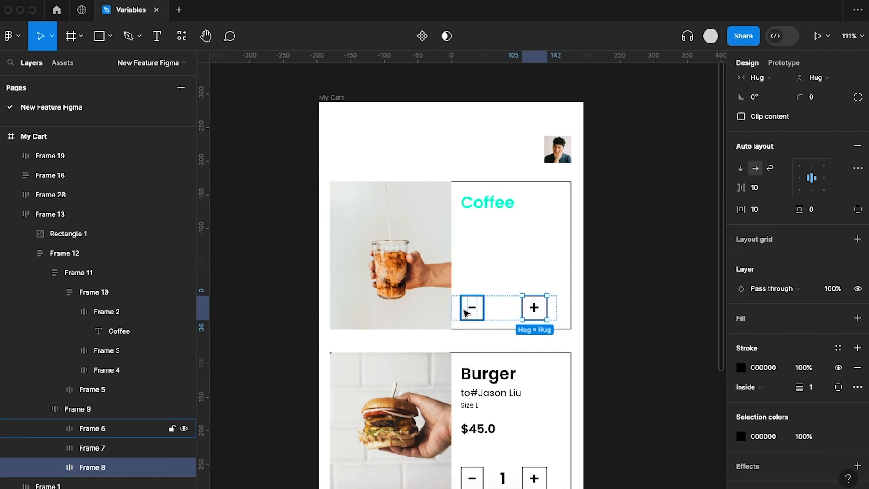
left_click(472, 306, "shift")
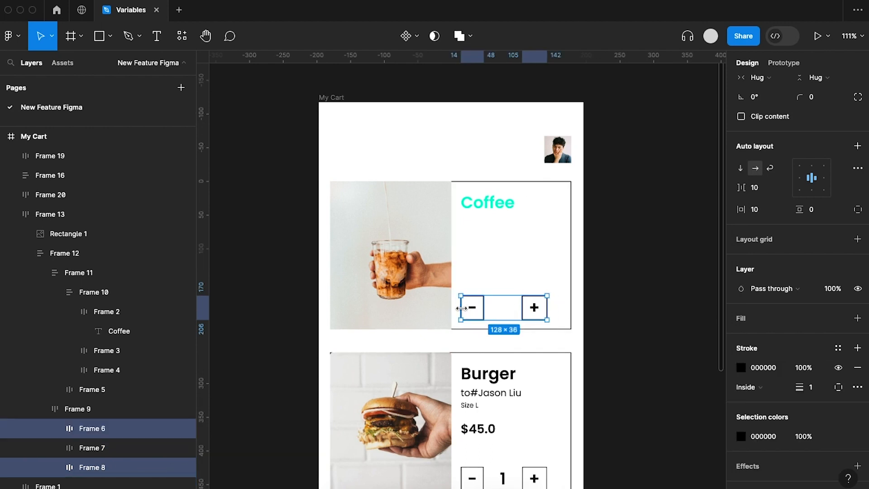
left_click(840, 349)
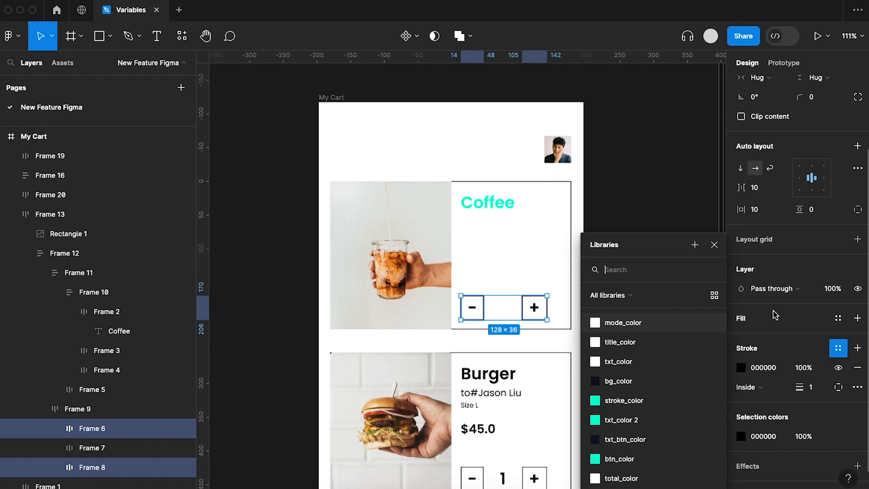
left_click(628, 322)
key("super+z")
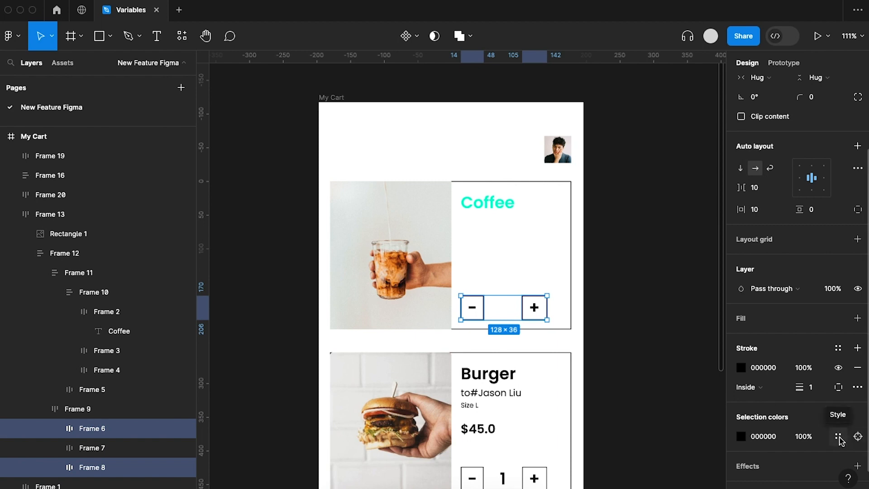
left_click(838, 438)
left_click(620, 323)
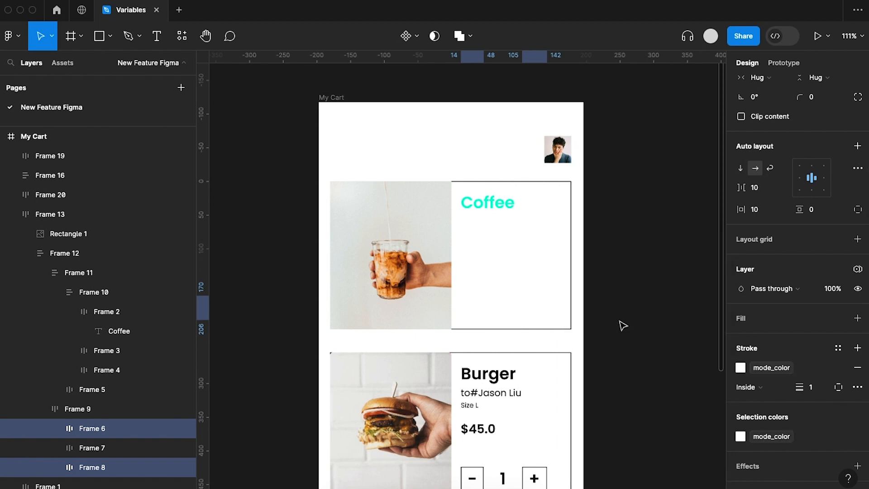
left_click(646, 327)
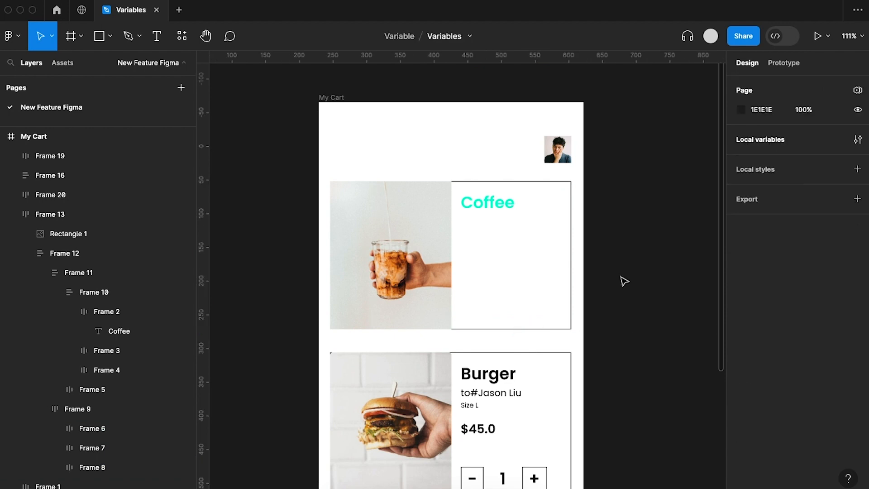
Set the page's My Cart variable mode to Dark.
scroll(623, 281, "down", 3)
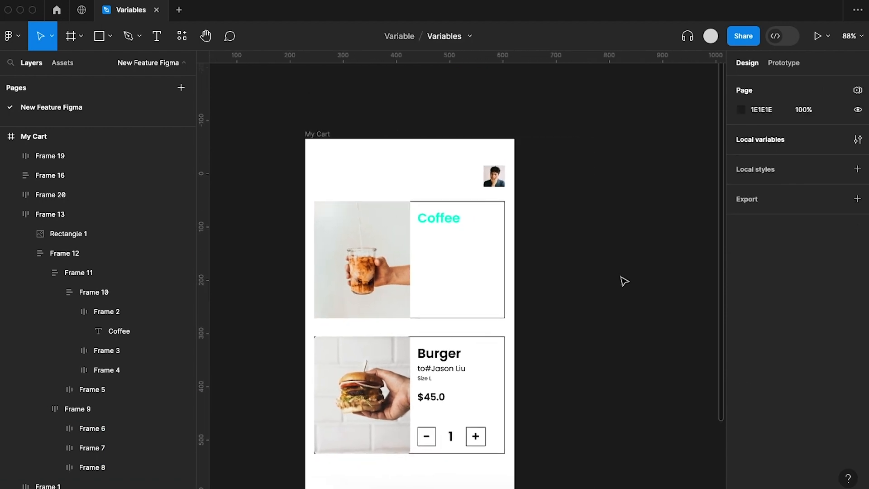
scroll(577, 236, "down", 3)
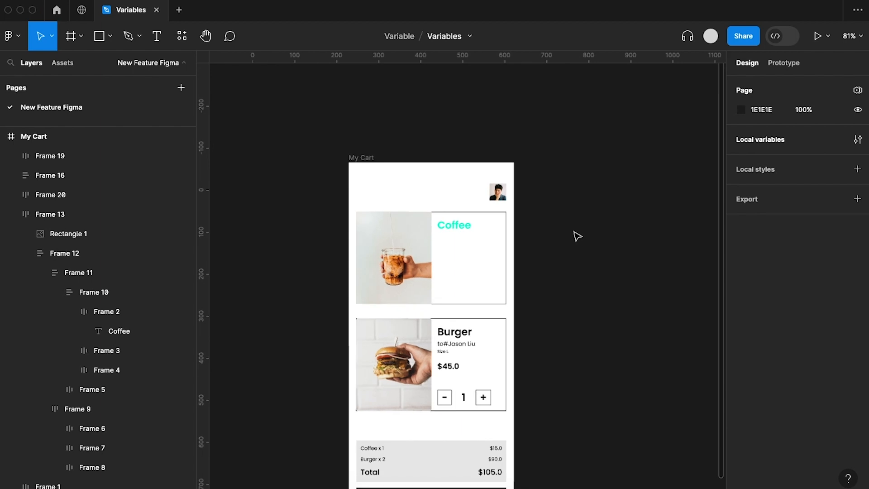
scroll(577, 236, "right", 2)
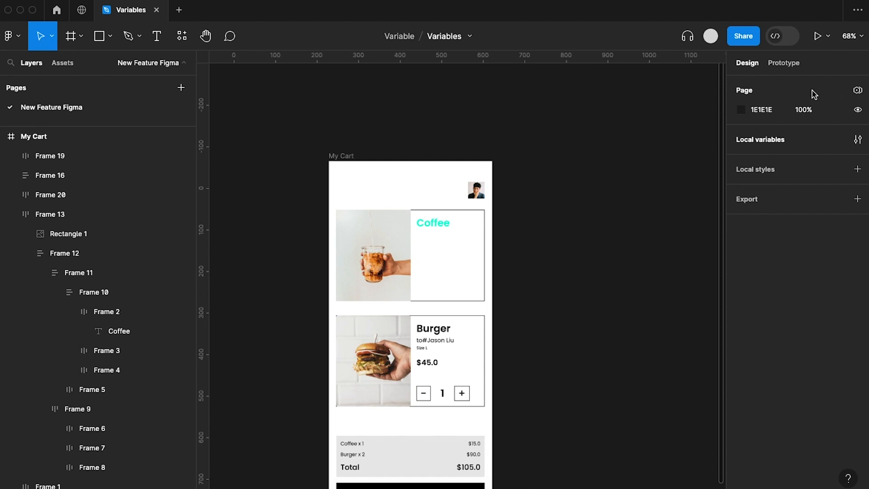
left_click(857, 92)
mouse_move(820, 137)
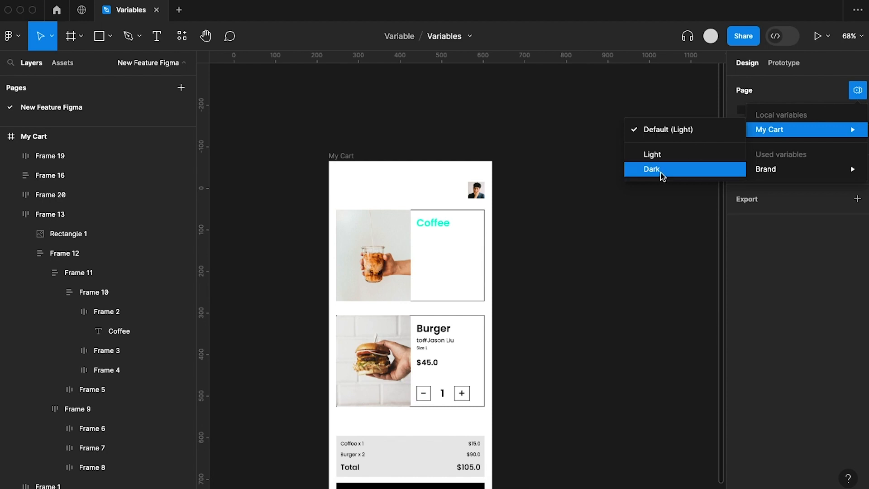
left_click(674, 170)
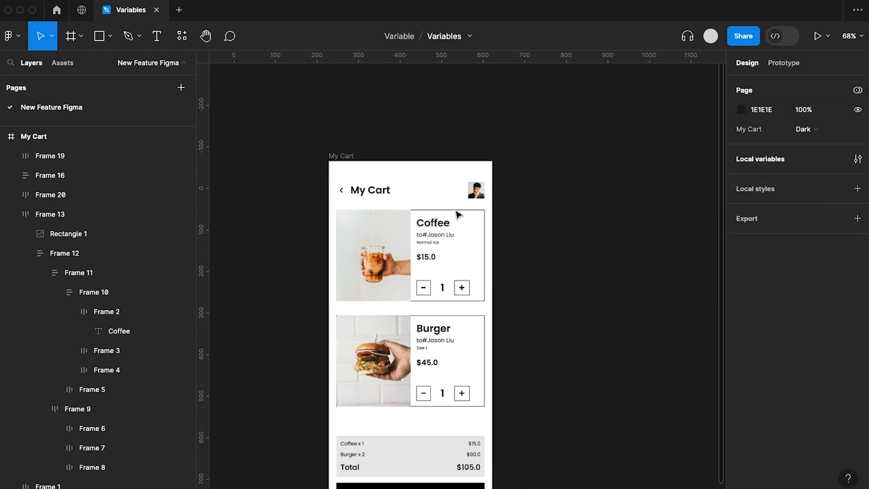
Apply the stroke_color variable to the outline of the whole Coffee product card.
left_click(447, 238)
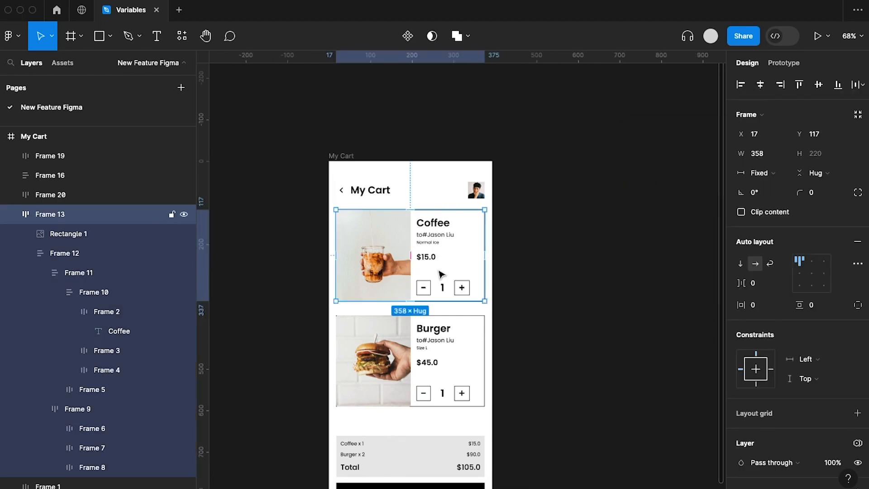
scroll(792, 398, "down", 6)
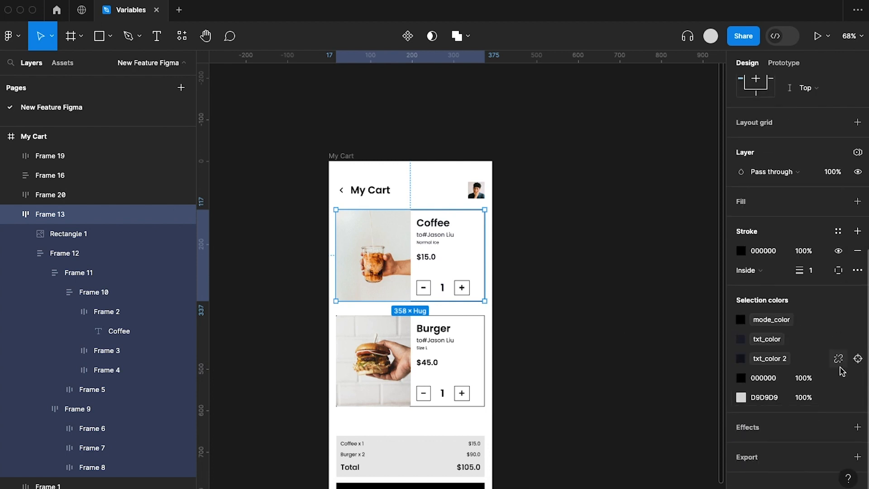
left_click(838, 233)
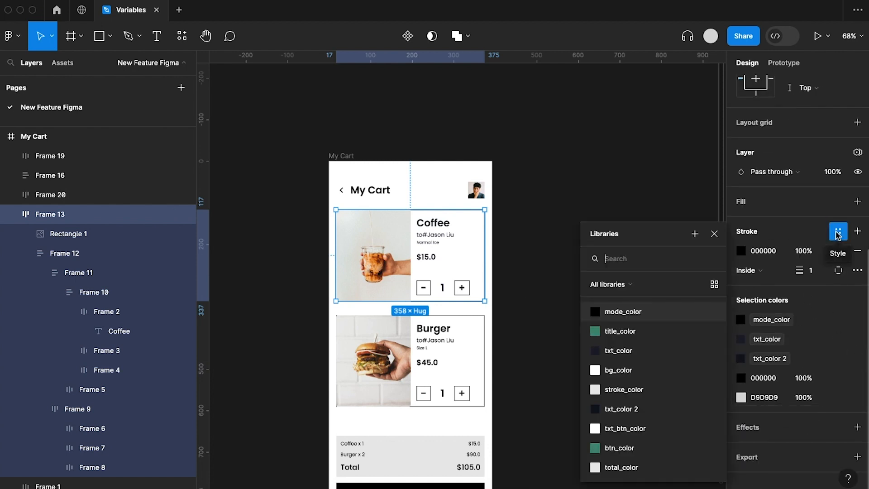
left_click(651, 396)
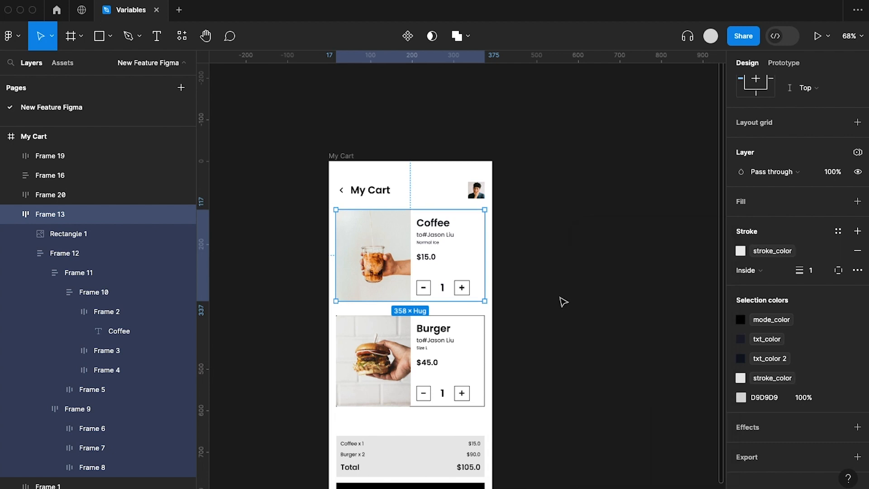
Apply the txt_color 2 variable to the Burger title in the second product card.
scroll(446, 337, "up", 5)
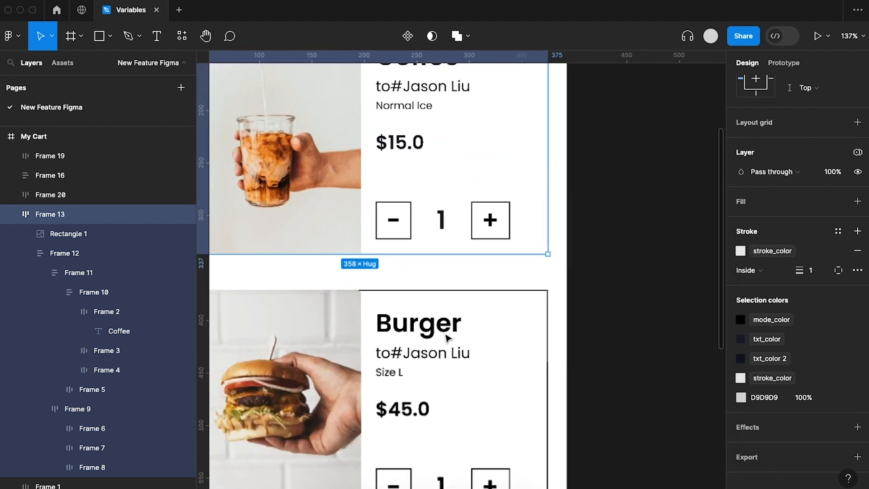
double_click(458, 292)
double_click(458, 292)
double_click(458, 292)
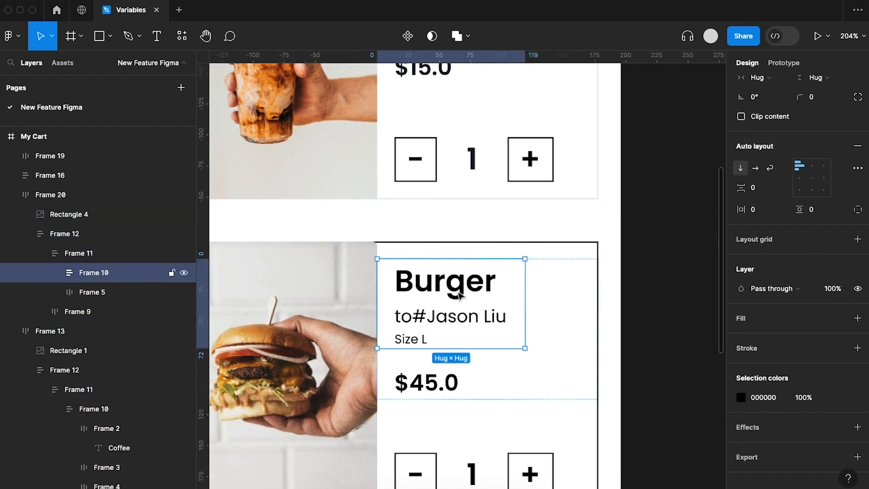
double_click(458, 292)
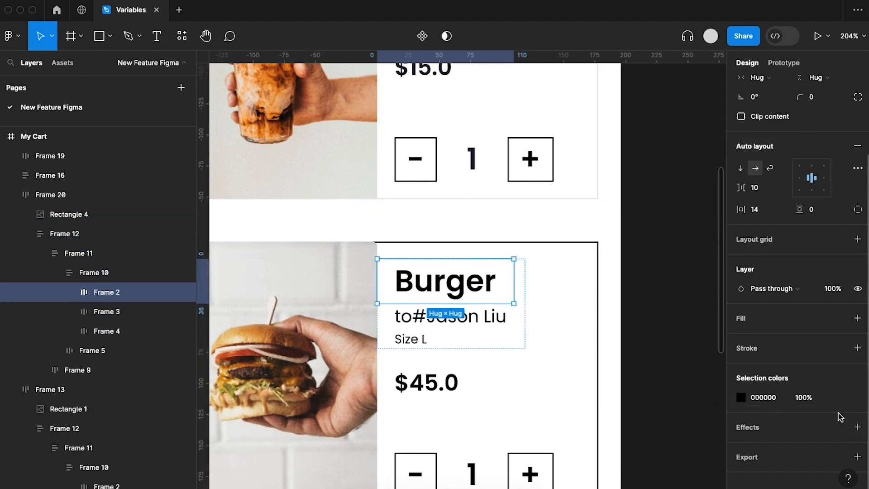
left_click(742, 392)
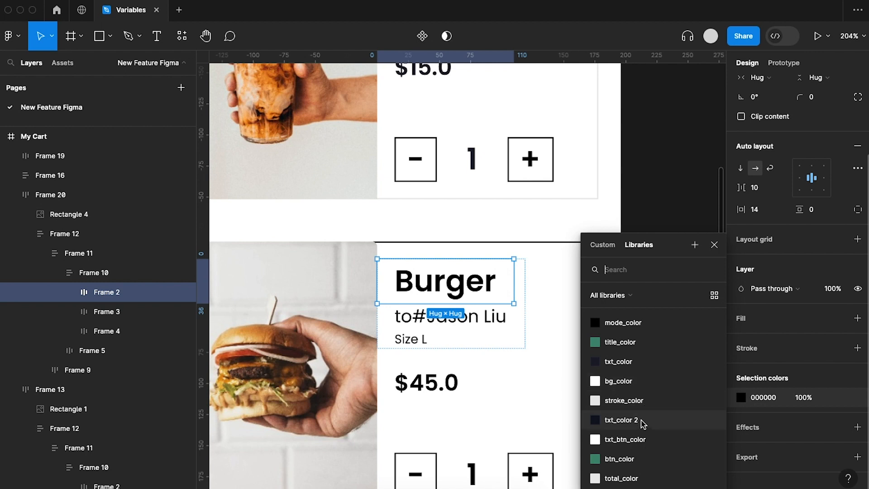
left_click(642, 421)
Apply the txt_color variable to the recipient, Size L and price texts in the Burger product card.
left_click(497, 320)
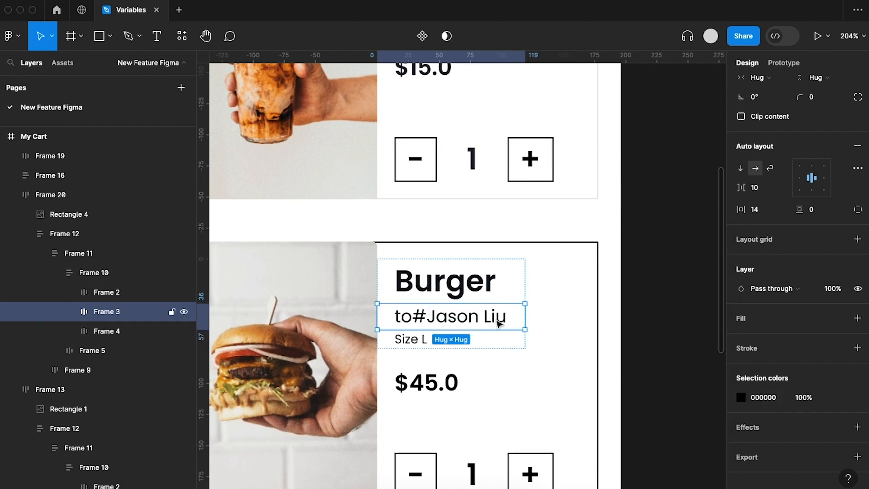
left_click(409, 346, "shift")
left_click(425, 383, "shift")
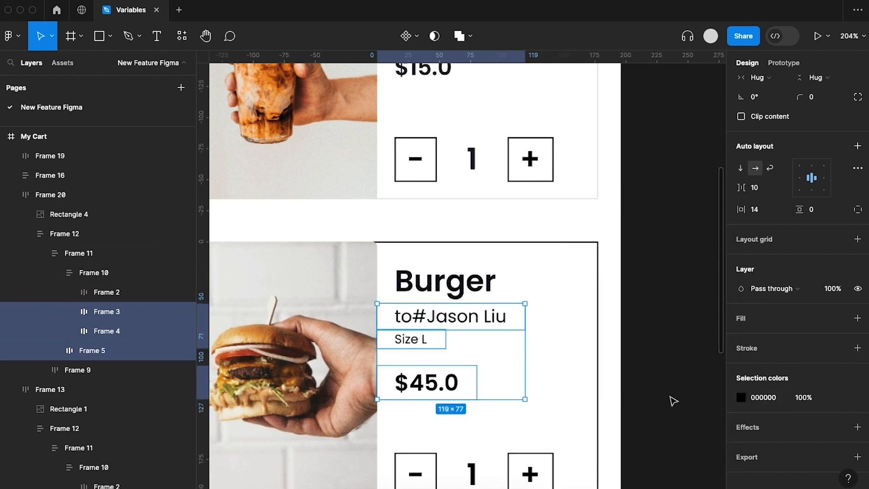
left_click(838, 397)
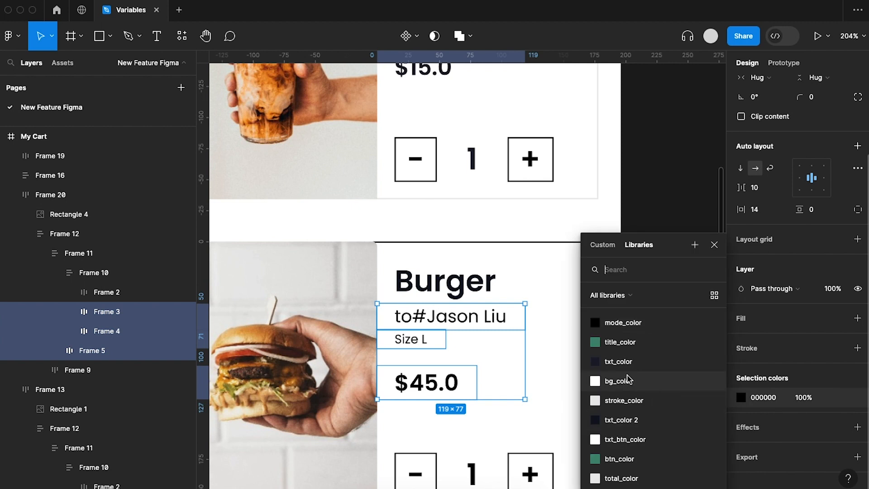
left_click(620, 362)
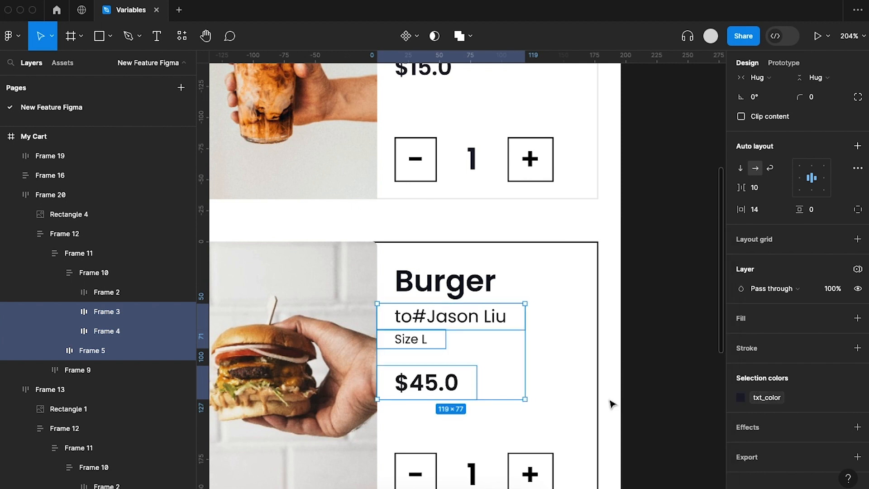
Apply the txt_color variable to the quantity number in the Burger card.
scroll(611, 405, "down", 4)
left_click(451, 377)
left_click(452, 377)
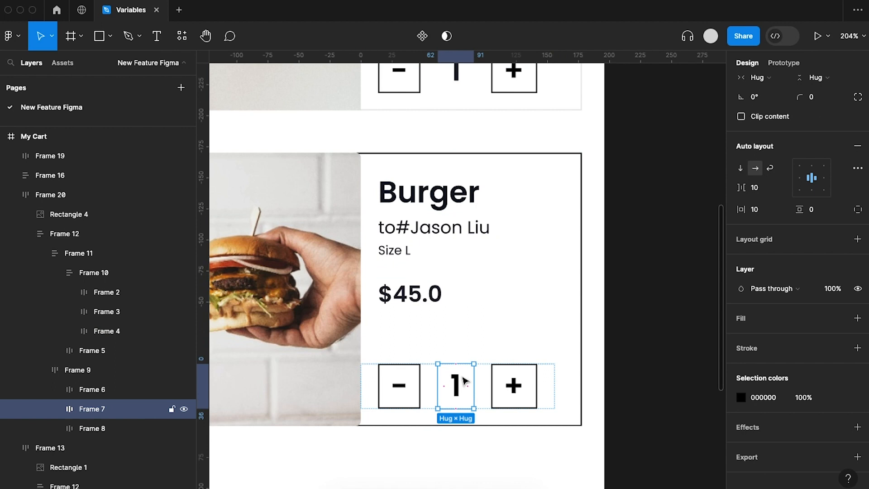
left_click(832, 395)
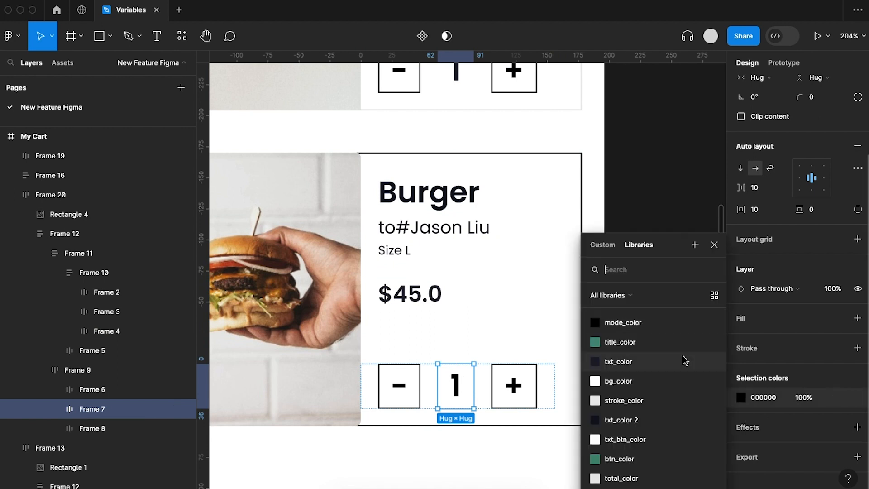
left_click(633, 363)
Apply the mode_color variable to the minus and plus quantity boxes in the Burger card.
left_click(518, 384)
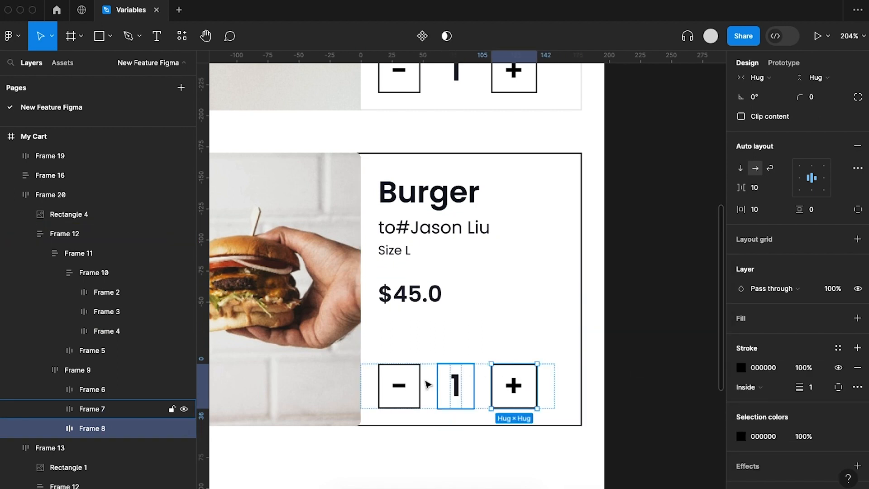
left_click(421, 385, "shift")
left_click(837, 437)
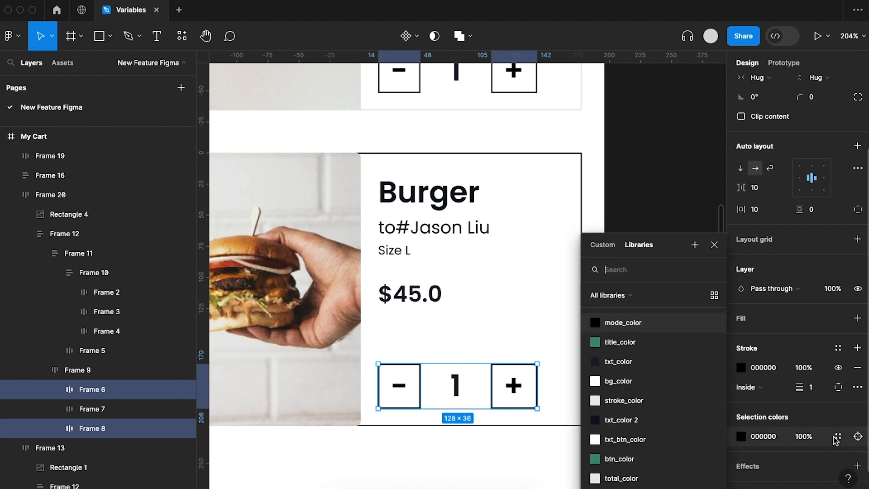
left_click(640, 323)
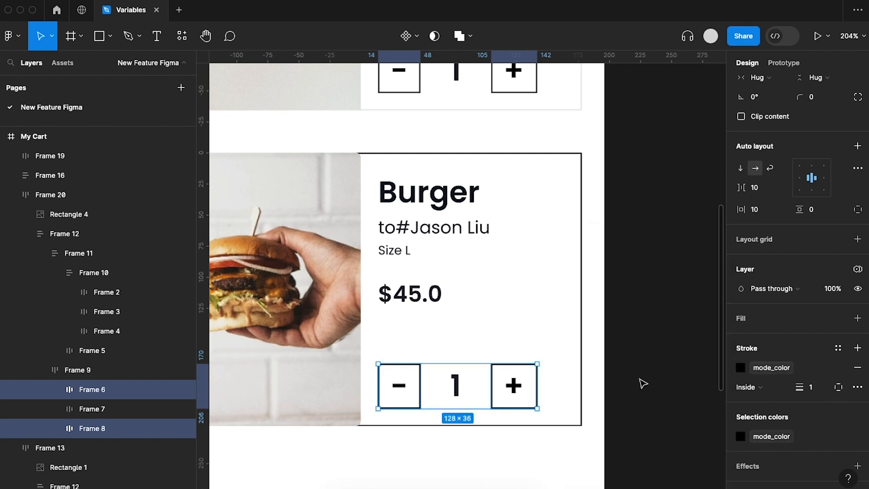
mouse_move(838, 435)
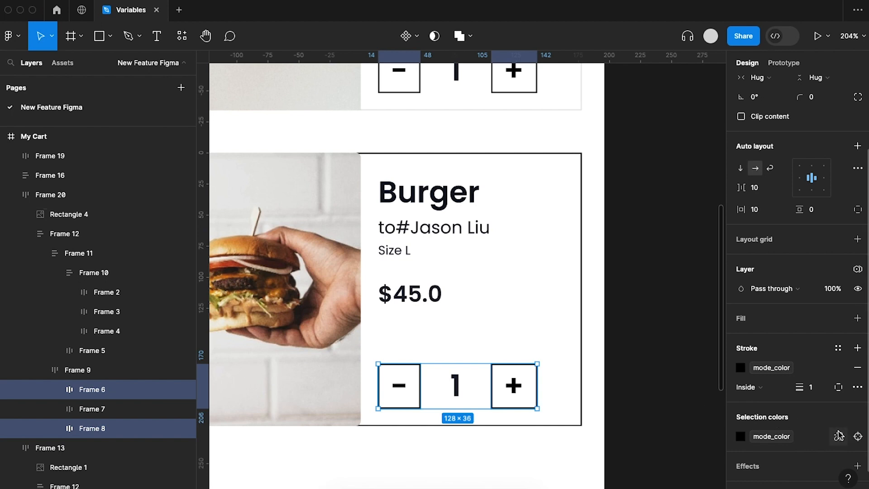
left_click(691, 401)
Apply the stroke_color variable to the outline of the whole Burger product card.
scroll(692, 400, "down", 5)
left_click(549, 305)
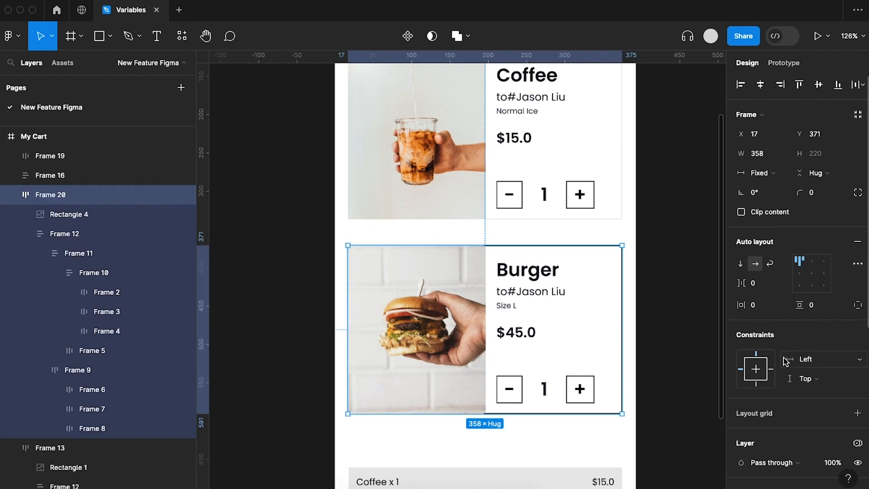
mouse_move(785, 360)
left_click(838, 231)
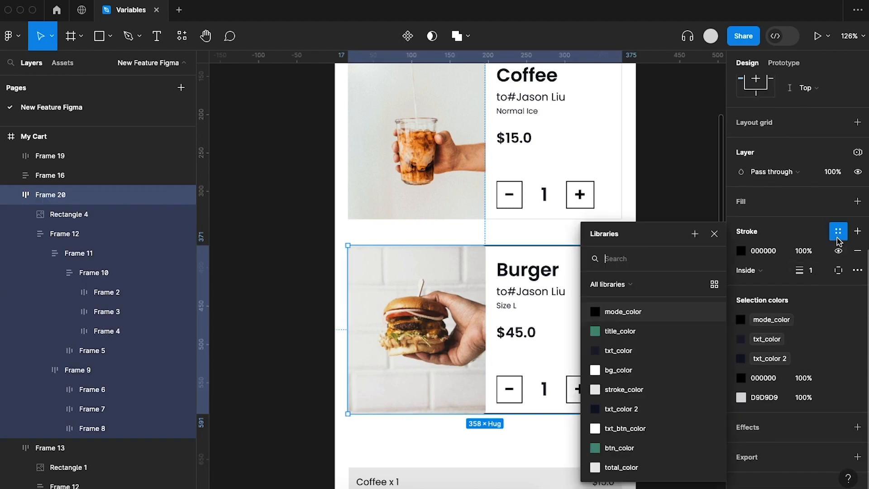
left_click(634, 392)
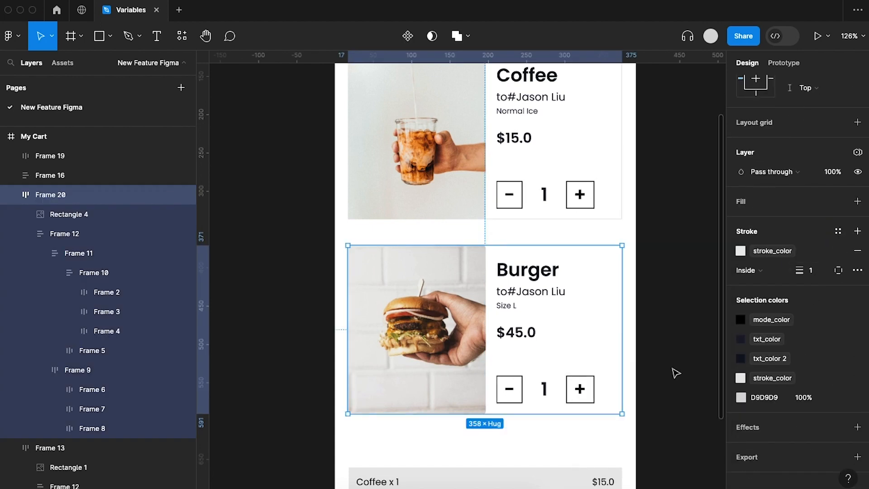
left_click(674, 373)
Apply the total_color variable to the background fill of the order total box.
scroll(676, 372, "down", 4)
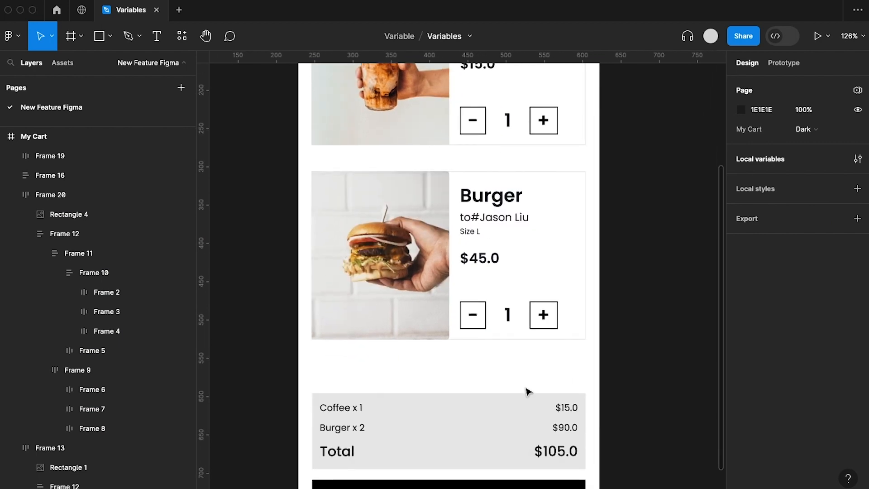
left_click(493, 431)
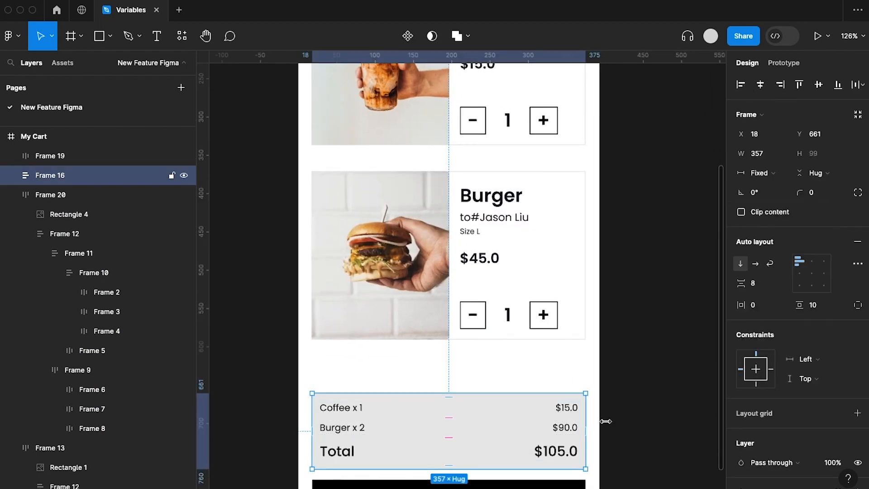
scroll(846, 411, "down", 3)
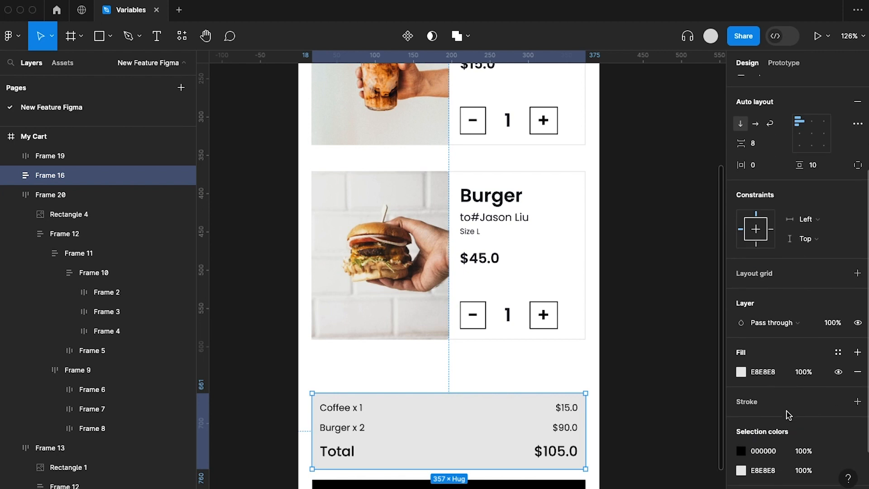
left_click(839, 352)
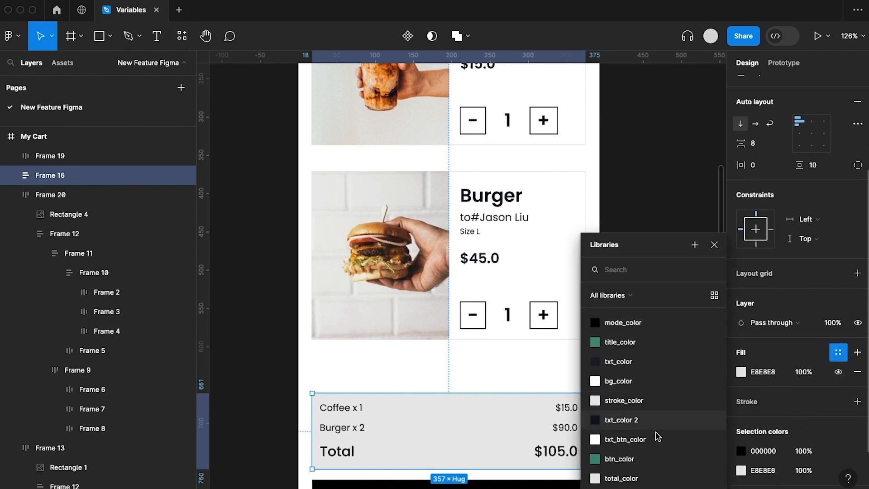
left_click(612, 477)
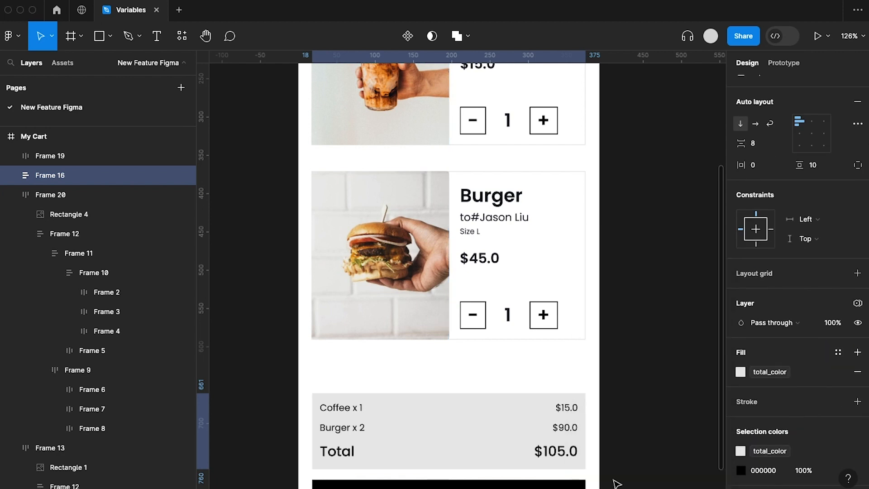
Apply the txt_btn_color variable to the Buy Now button text.
scroll(642, 445, "down", 3)
scroll(643, 445, "down", 2)
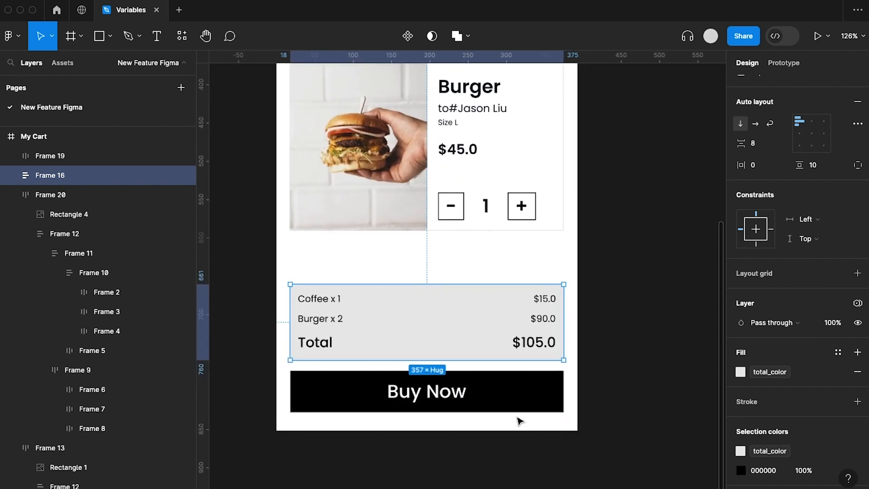
left_click(497, 399)
double_click(437, 396)
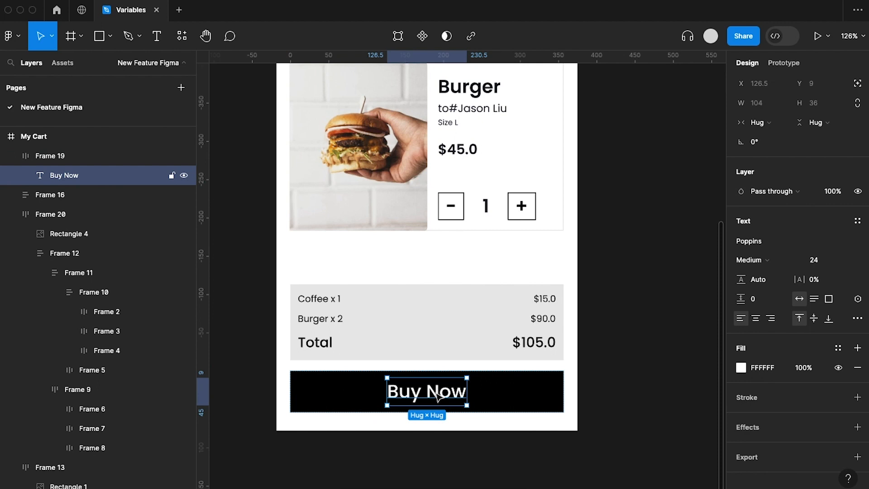
left_click(837, 349)
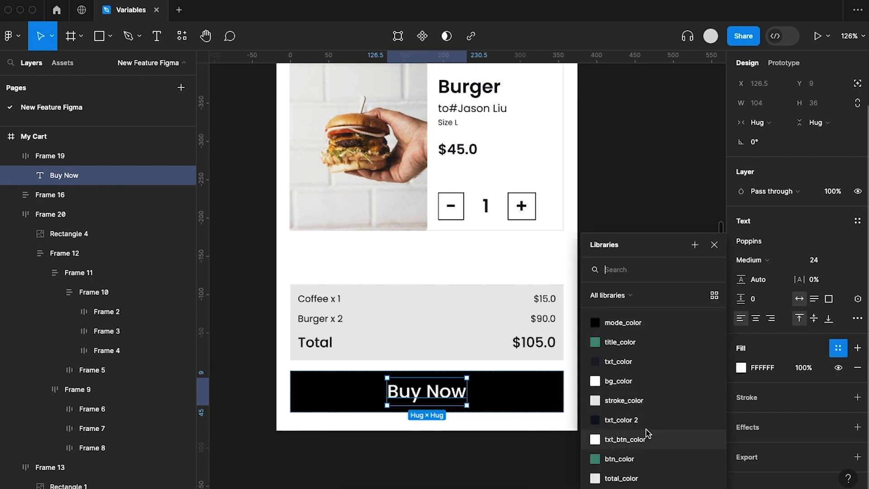
left_click(642, 442)
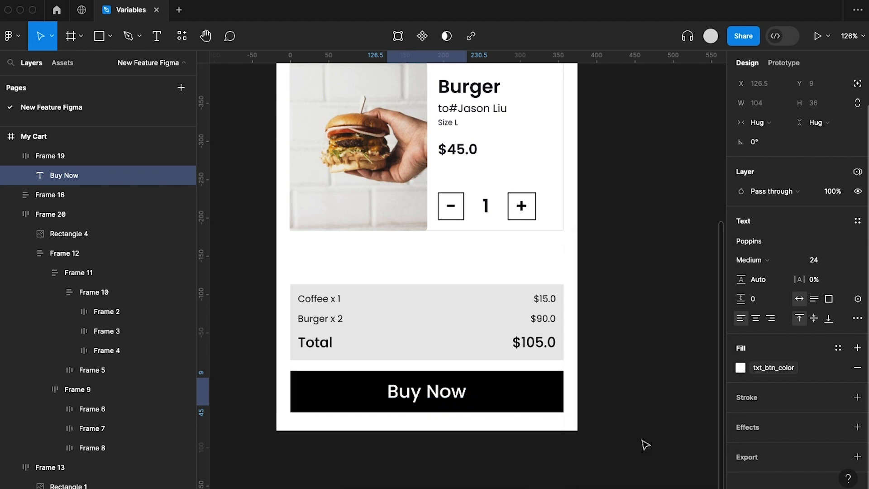
Apply the btn_color variable to the background fill of the Buy Now button.
left_click(537, 409)
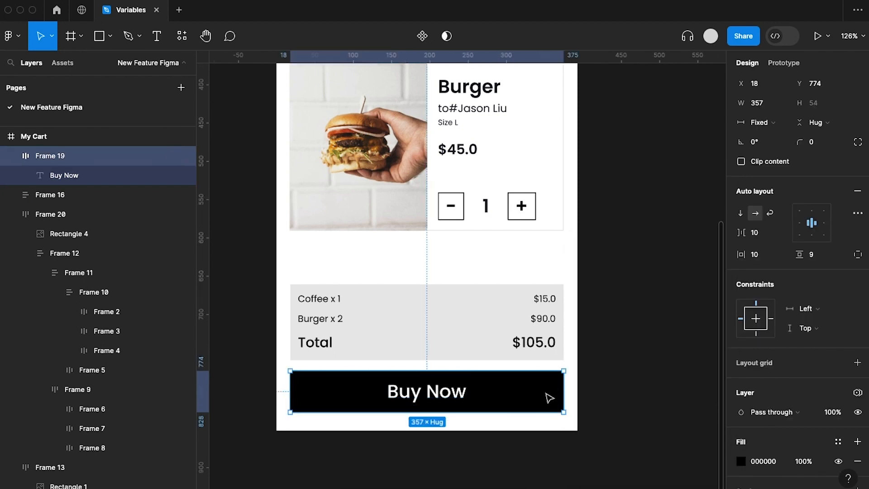
scroll(837, 441, "down", 2)
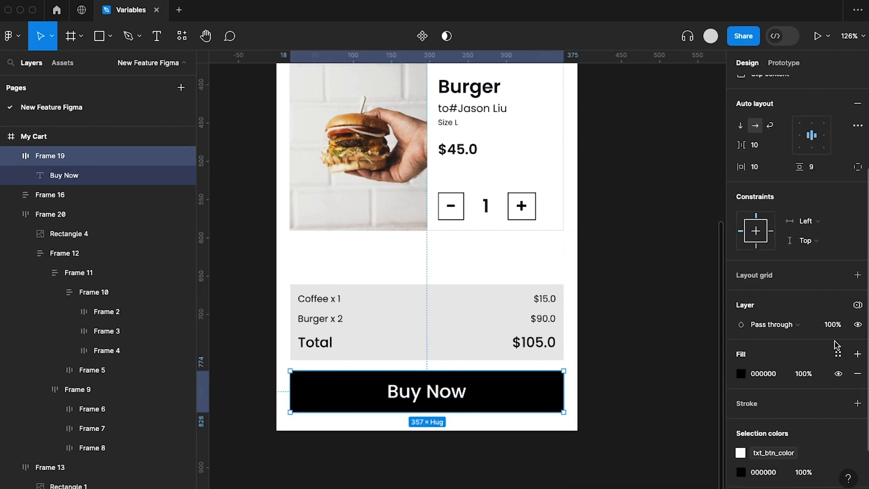
left_click(839, 356)
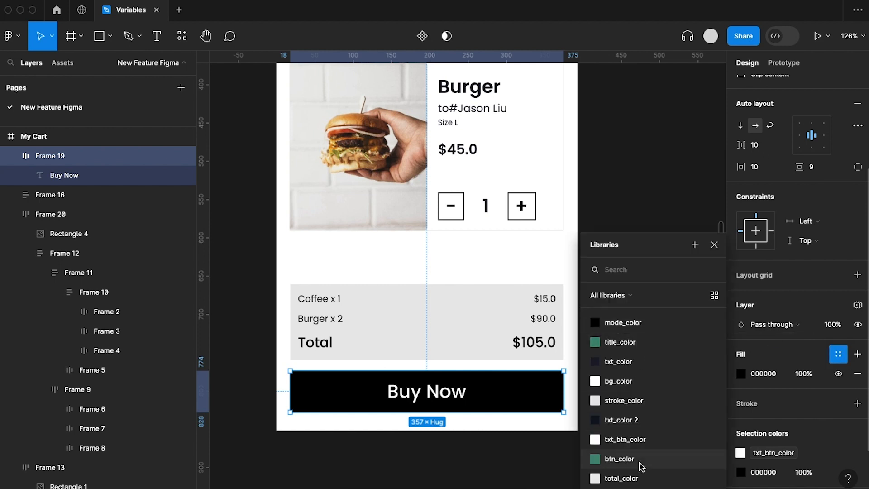
left_click(640, 464)
left_click(649, 412)
Switch the page's My Cart variable mode to Light.
key("shift+1")
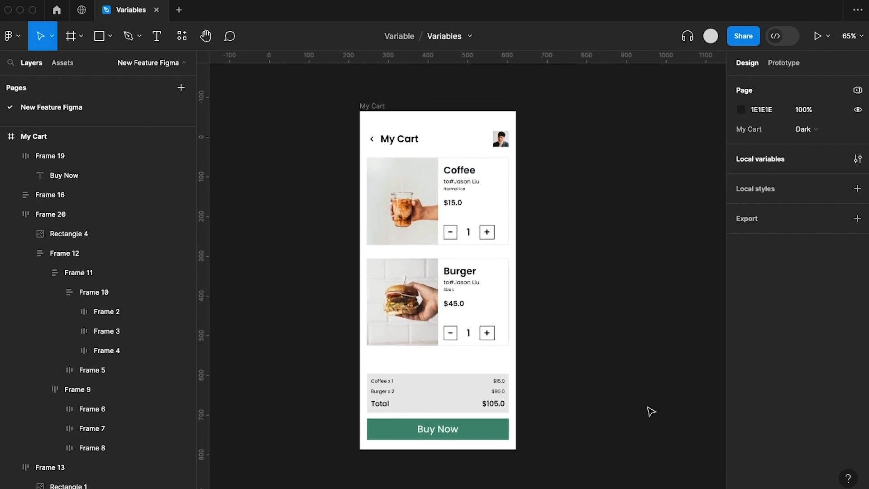
scroll(651, 411, "right", 1)
scroll(651, 411, "left", 1)
scroll(651, 411, "up", 1)
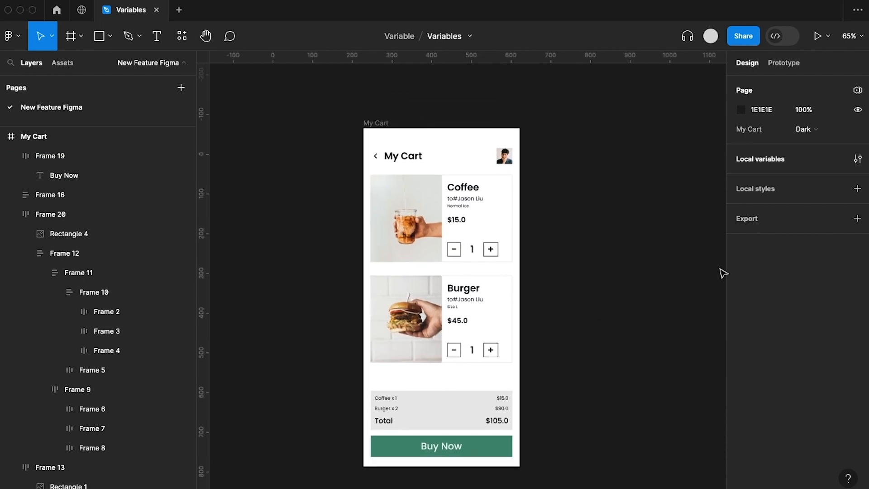
left_click(827, 129)
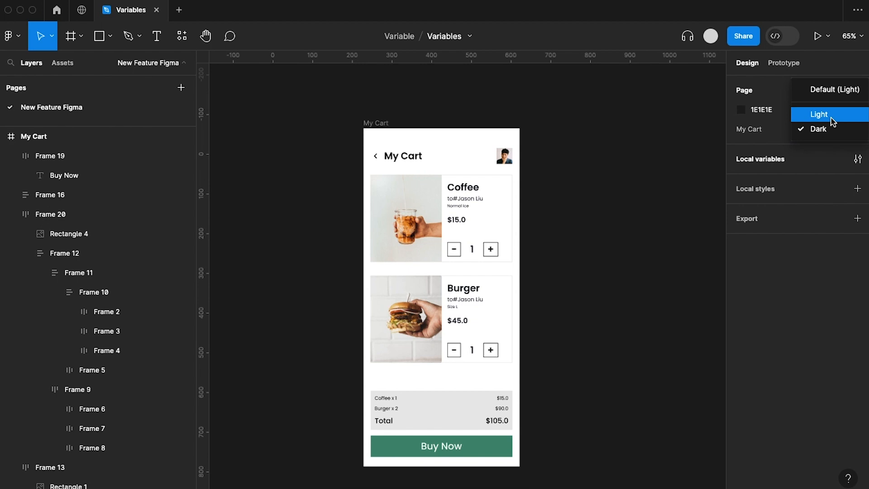
left_click(819, 114)
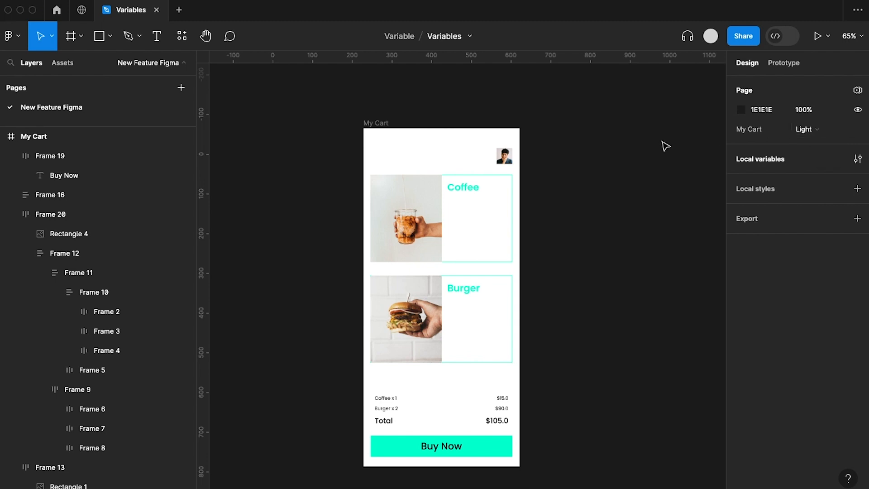
Apply the bg_color variable to the fill of the My Cart screen frame.
left_click(372, 124)
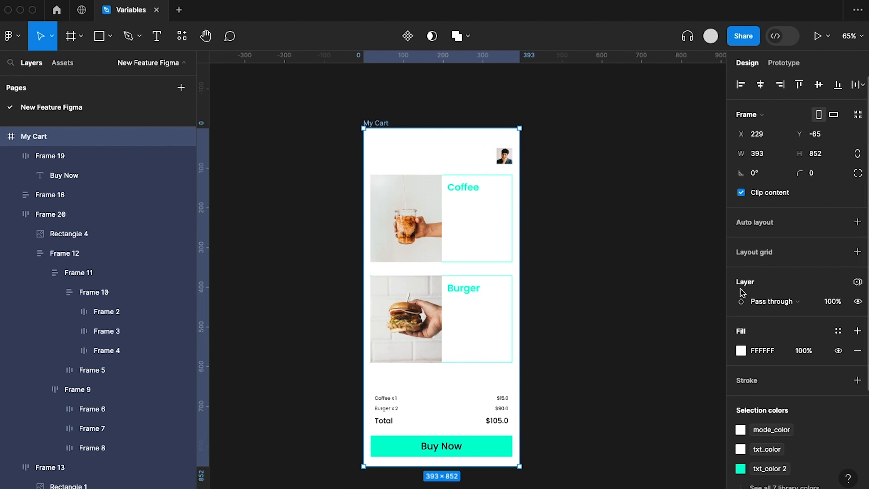
left_click(838, 335)
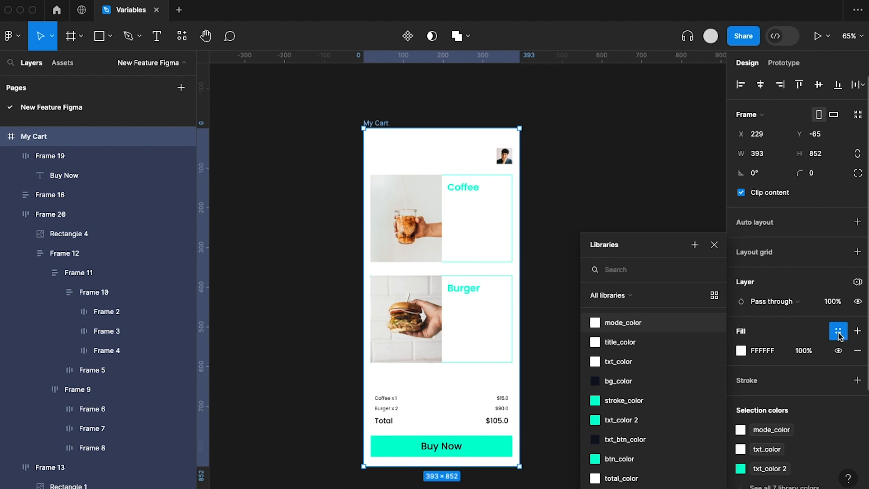
left_click(637, 386)
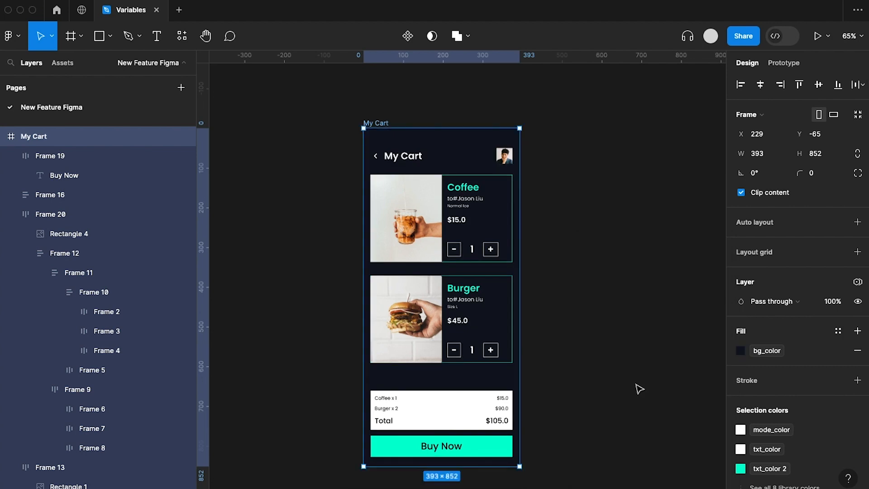
left_click(638, 388)
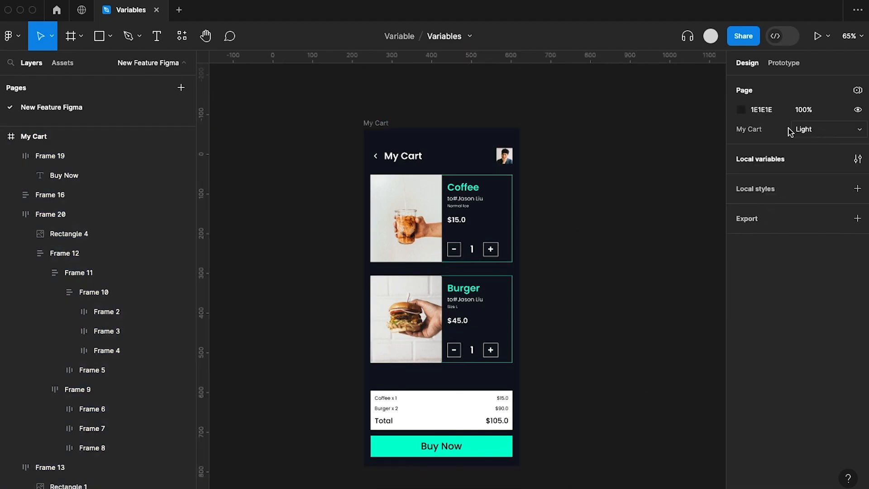
Set the page's My Cart variable mode to Dark.
left_click(824, 126)
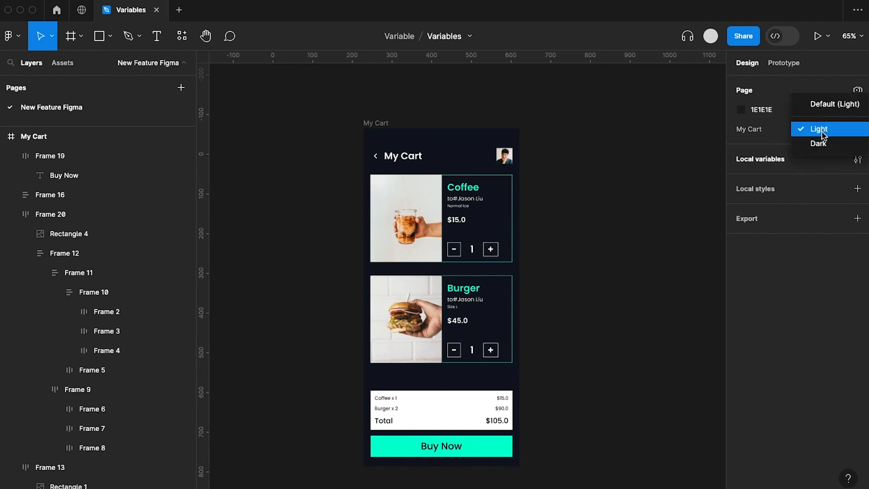
left_click(819, 144)
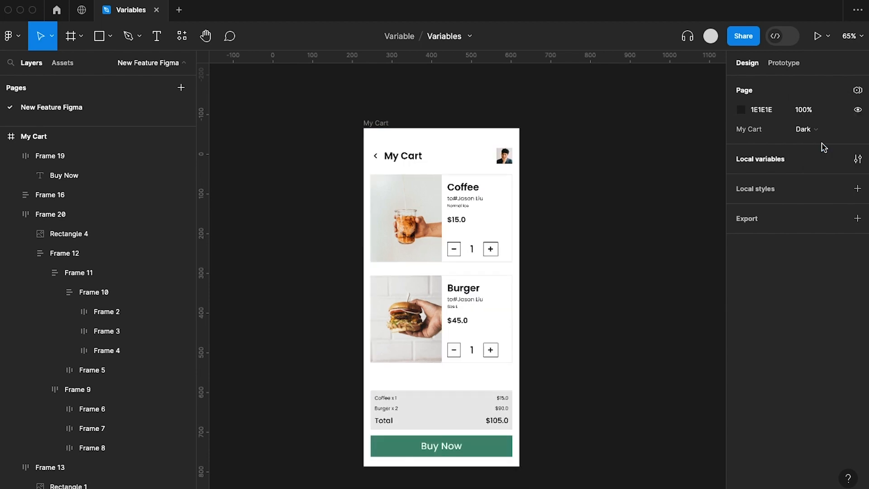
scroll(606, 263, "down", 1)
scroll(606, 263, "up", 1)
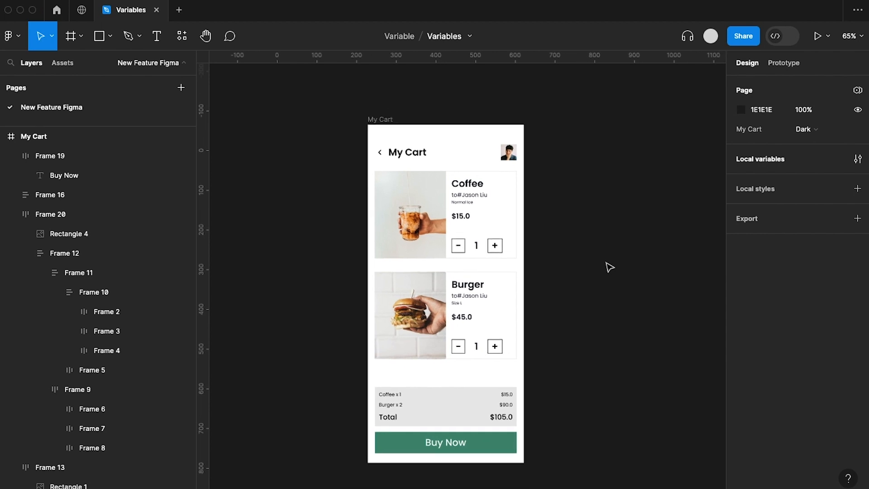
Compare both looks of the cart screen by switching the page's My Cart mode to Light and back to Dark.
scroll(607, 265, "down", 2)
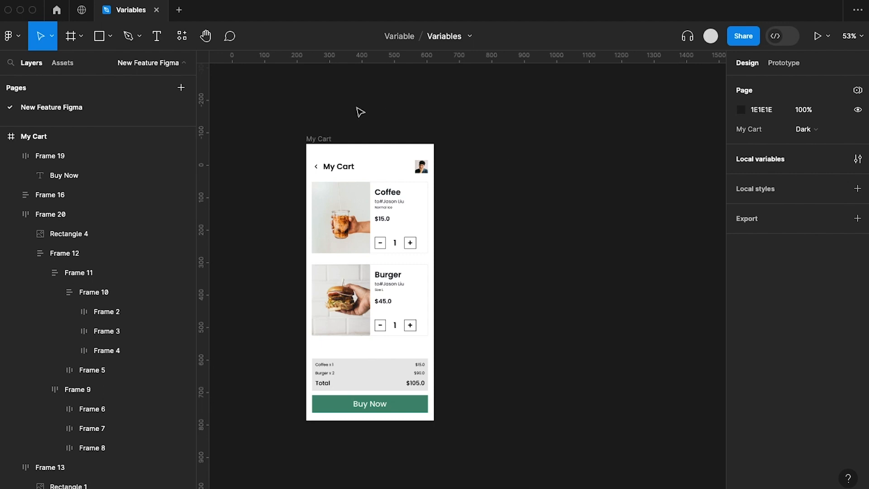
left_click(813, 131)
left_click(821, 114)
left_click(817, 130)
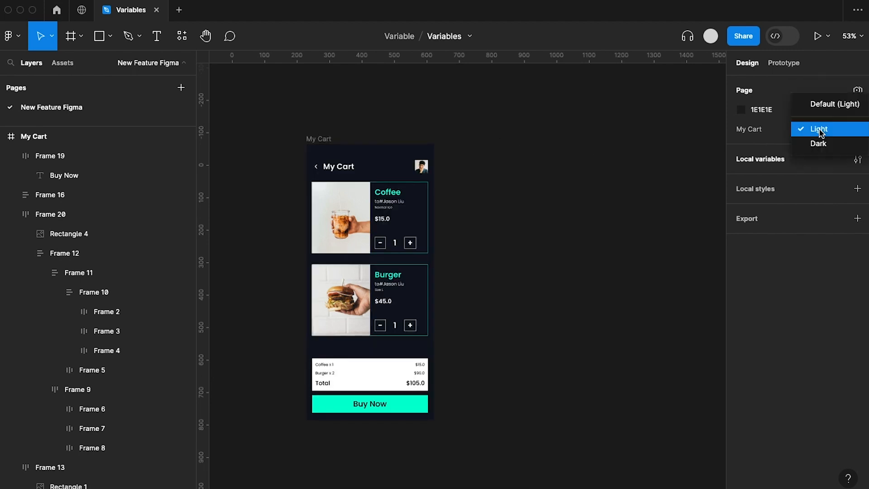
left_click(818, 142)
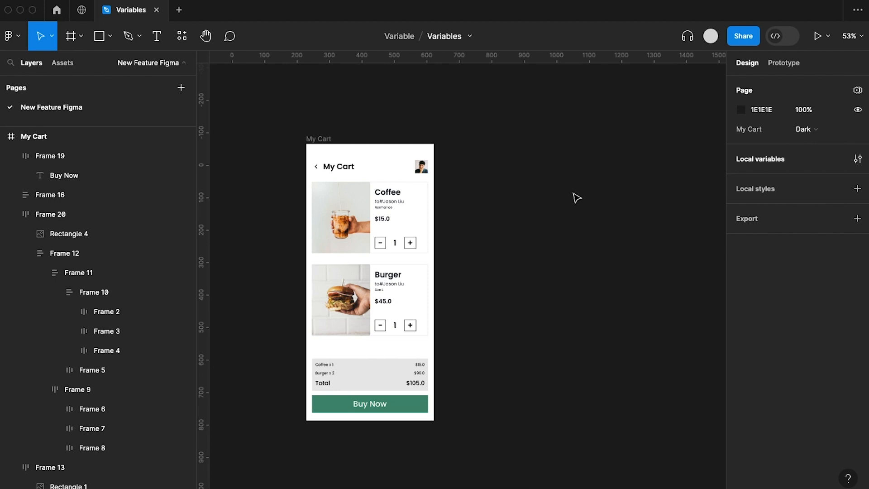
Draw a new frame about 1000 × 1057 in the empty space to the right of the My Cart screen.
scroll(587, 196, "right", 2)
left_click(73, 39)
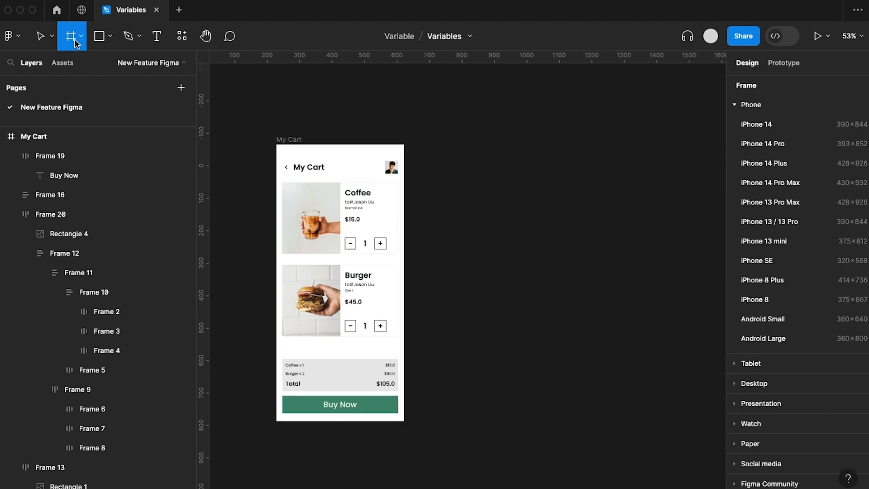
left_click_drag(427, 112, 616, 455)
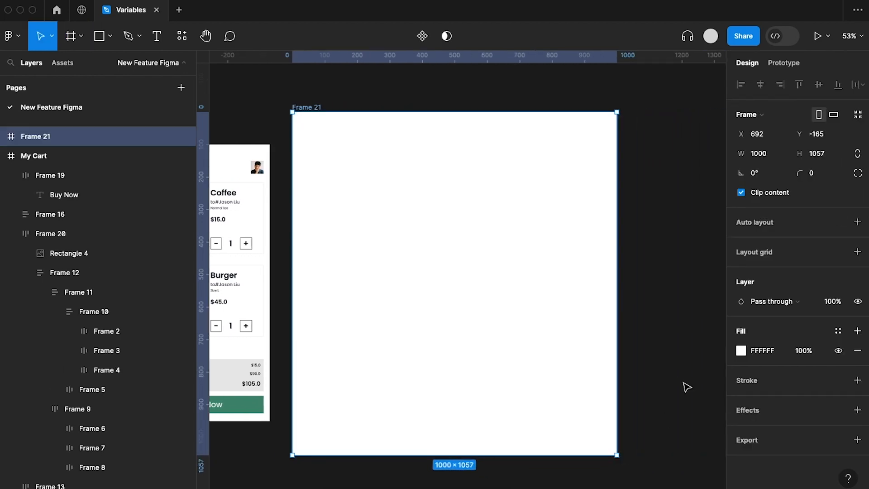
Apply the mode_color variable to the fill of the new 1000 × 1057 frame.
scroll(686, 387, "left", 2)
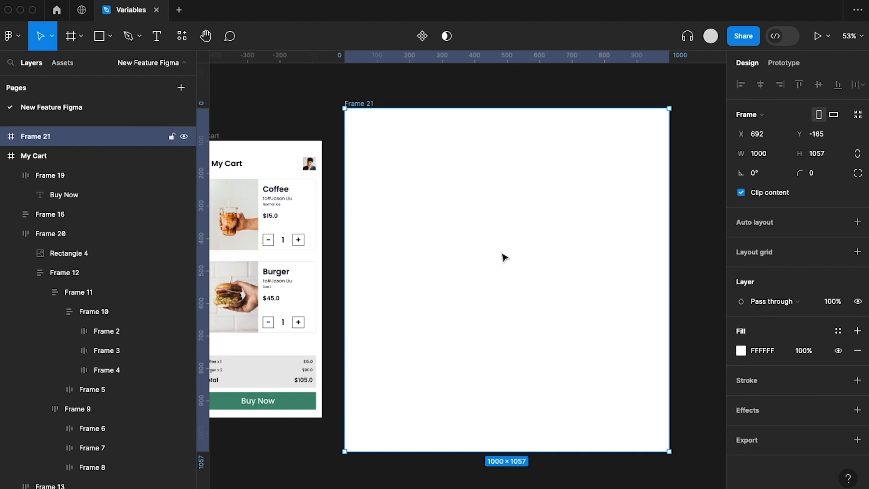
left_click(837, 335)
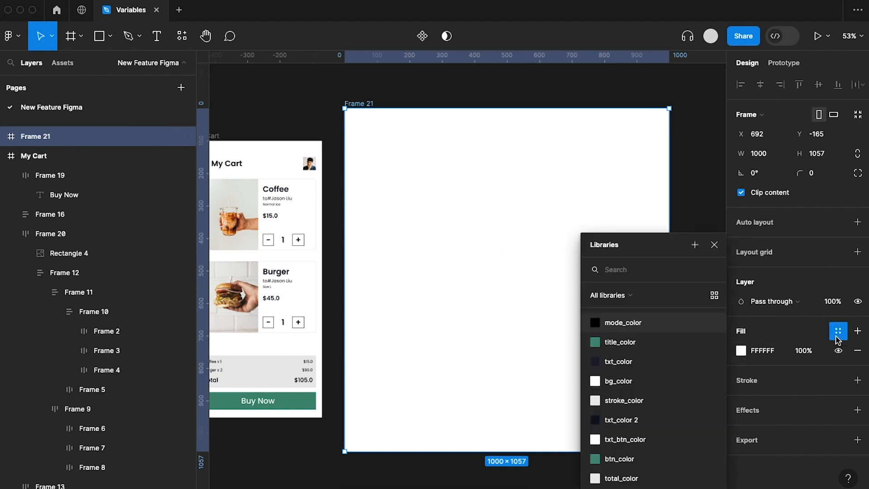
left_click(635, 324)
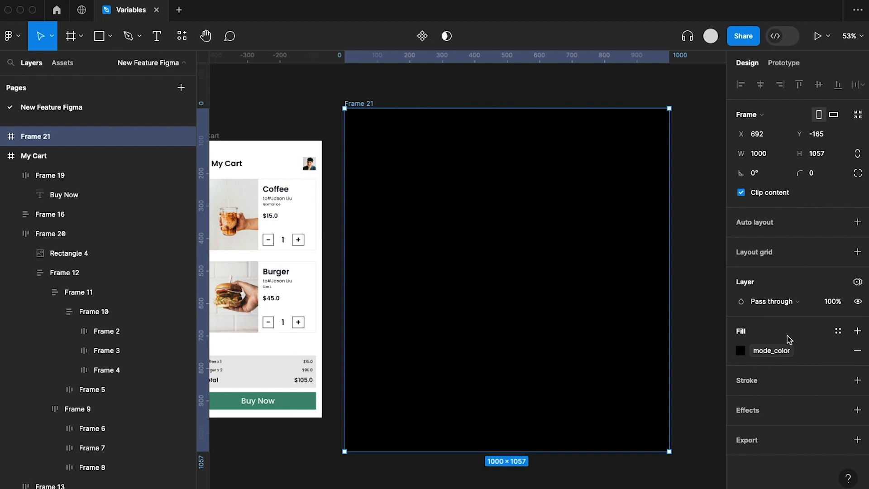
Set the new frame's own My Cart variable mode to Light.
left_click(857, 281)
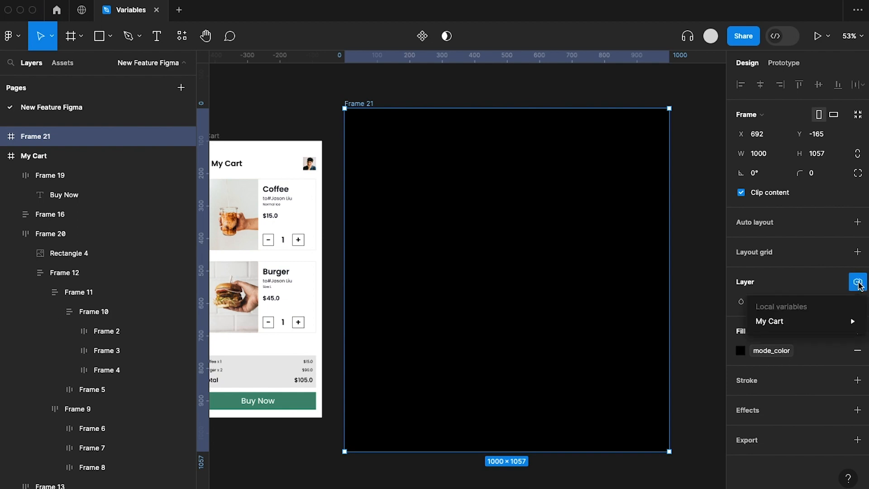
mouse_move(842, 321)
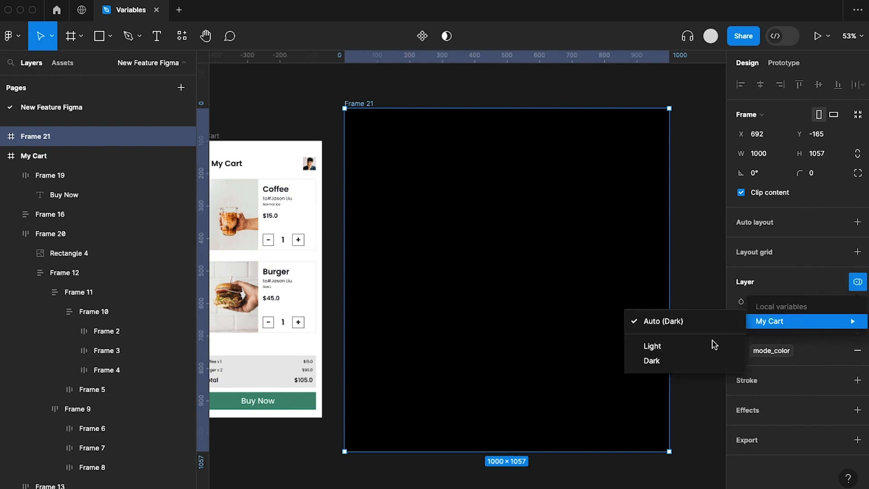
left_click(687, 352)
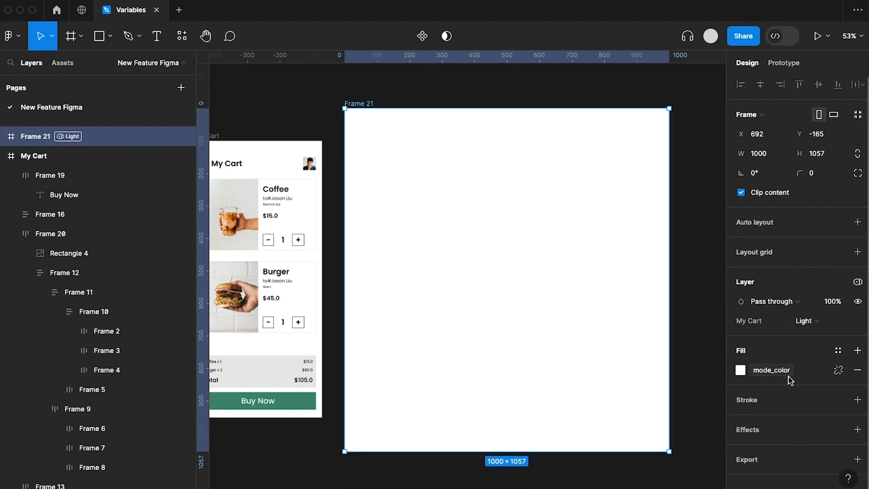
Move the My Cart screen frame closer to the large frame, to about X 261, Y -44.
scroll(632, 253, "left", 3)
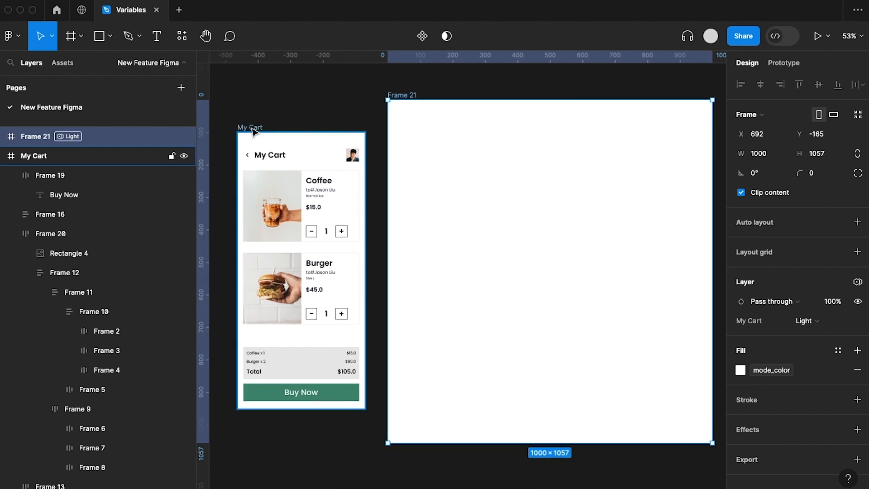
left_click(252, 128)
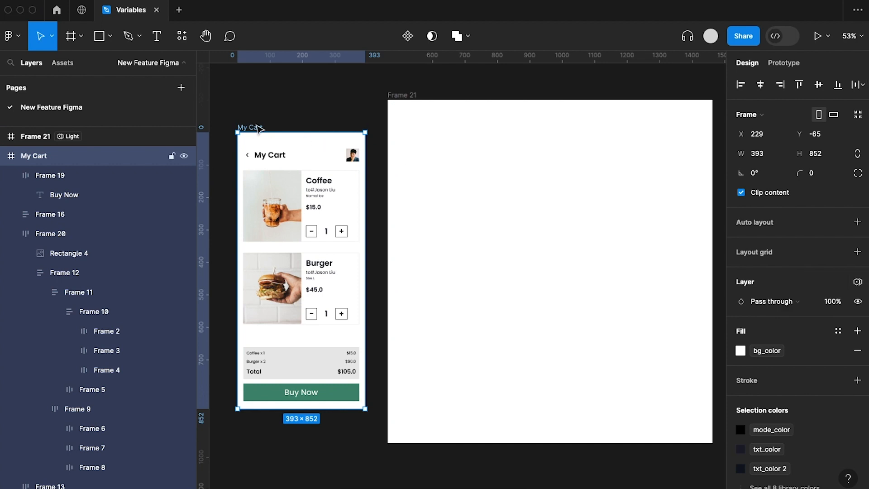
left_click_drag(322, 132, 264, 137)
scroll(645, 273, "right", 2)
scroll(646, 274, "left", 1)
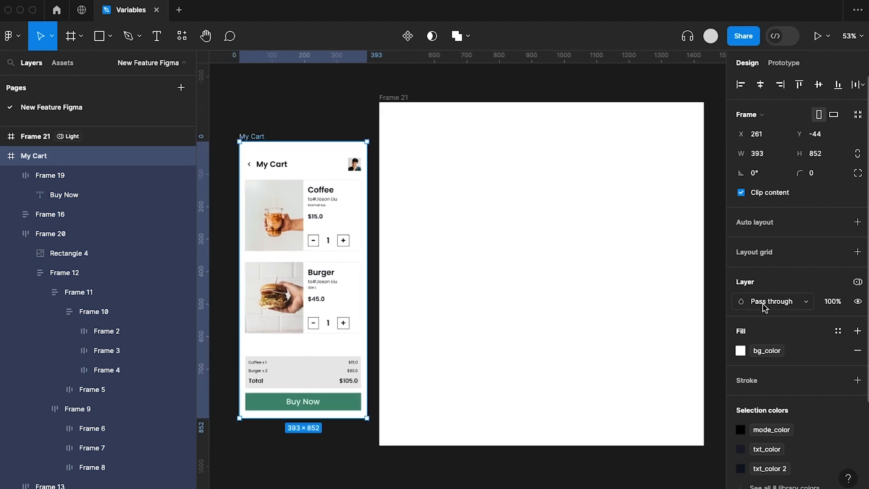
Switch the My Cart screen frame's own variable mode to Light and then Dark, and shift the frame to about X 235, Y -62.
left_click(857, 281)
mouse_move(822, 323)
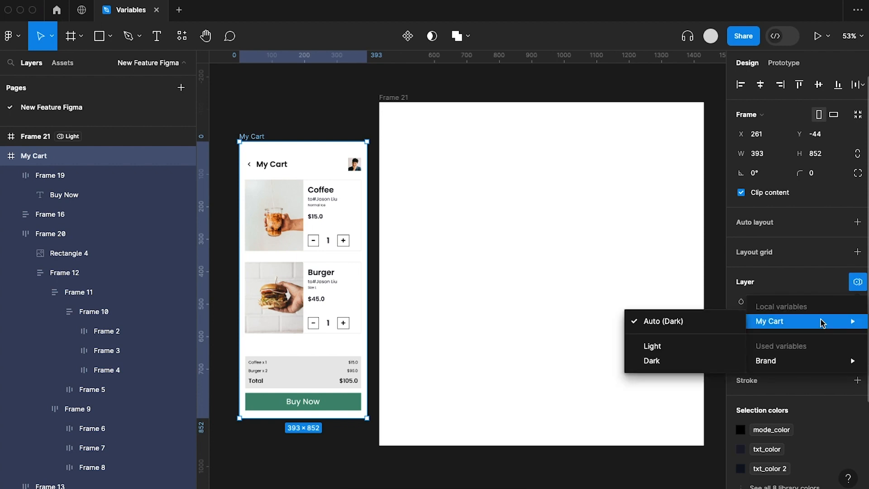
left_click(685, 349)
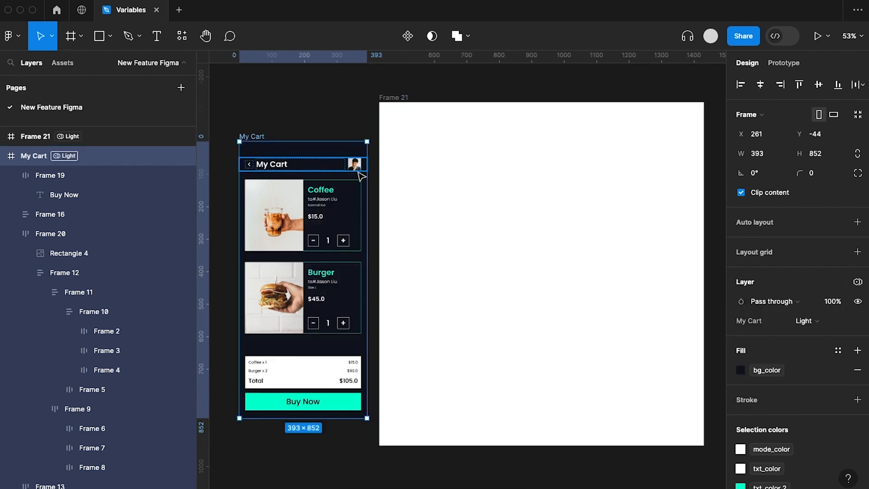
left_click(806, 321)
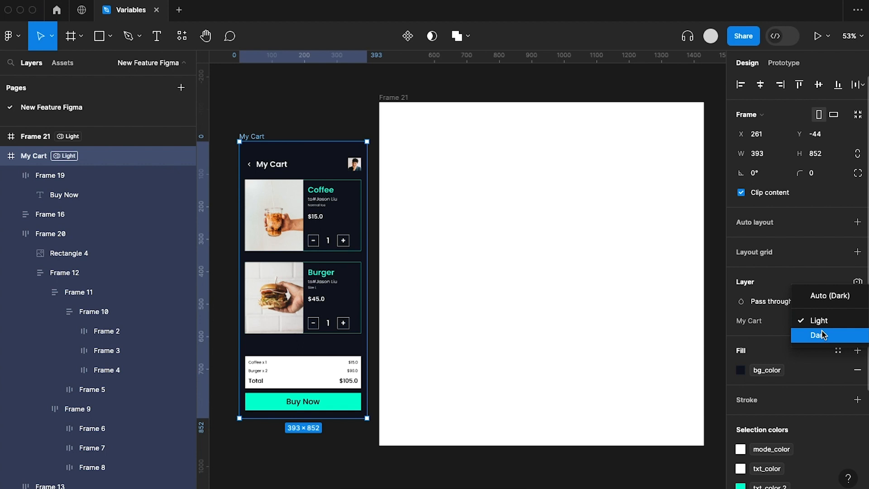
left_click(821, 330)
mouse_move(252, 138)
left_mouse_down()
mouse_move(493, 136)
mouse_move(223, 140)
mouse_move(252, 138)
left_mouse_up()
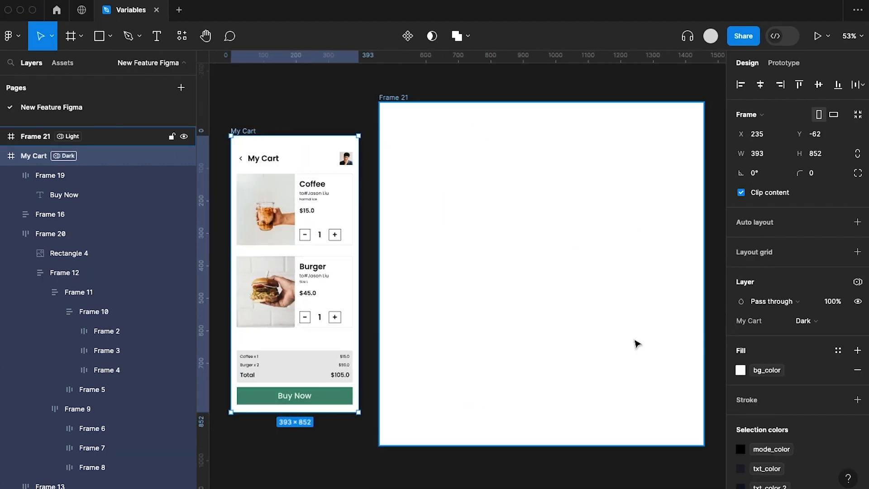
Return the My Cart screen frame's variable mode to Auto (Dark) and move the frame to about X 220, Y -73.
left_click(843, 326)
left_click(846, 282)
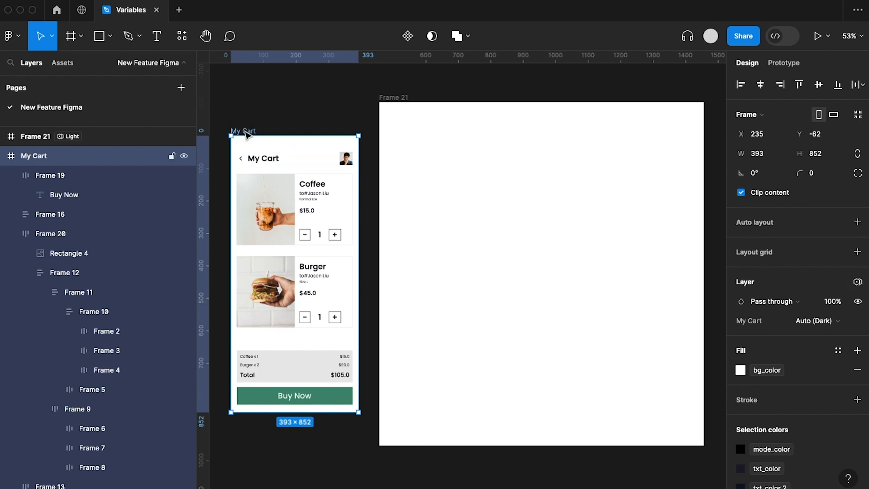
mouse_move(248, 134)
left_mouse_down()
mouse_move(502, 134)
mouse_move(256, 139)
mouse_move(451, 135)
mouse_move(243, 132)
left_mouse_up()
scroll(243, 132, "left", 4)
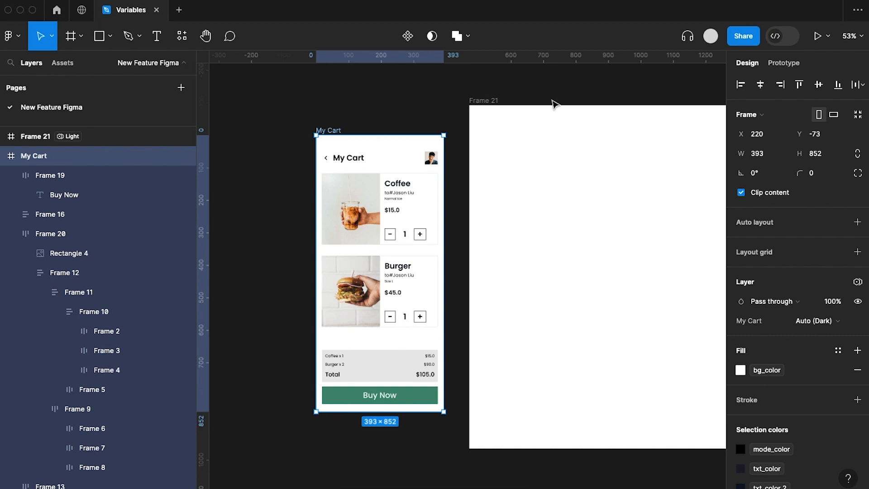
Open the inline preview of the My Cart screen and keep the frame in view beside it.
left_click(828, 38)
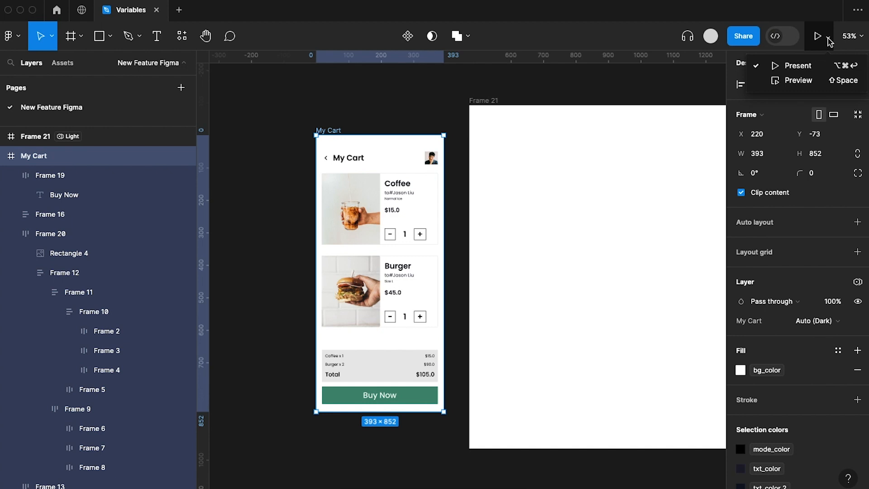
left_click(814, 81)
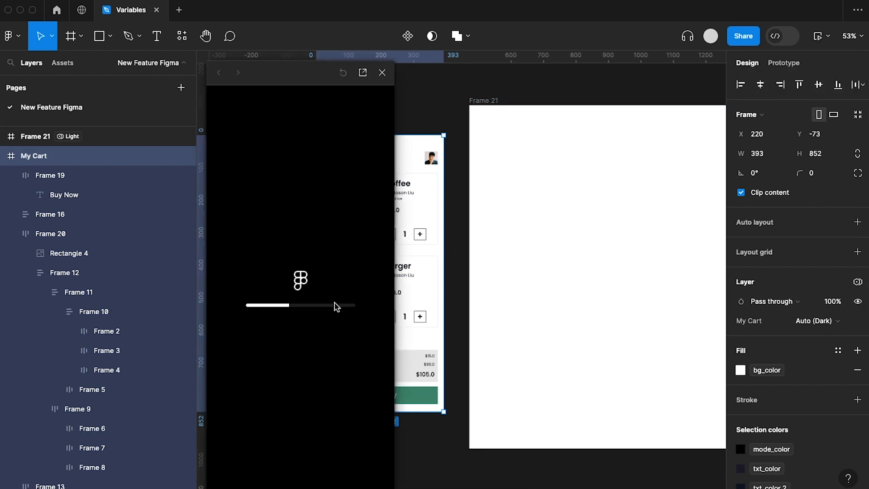
scroll(505, 204, "left", 6)
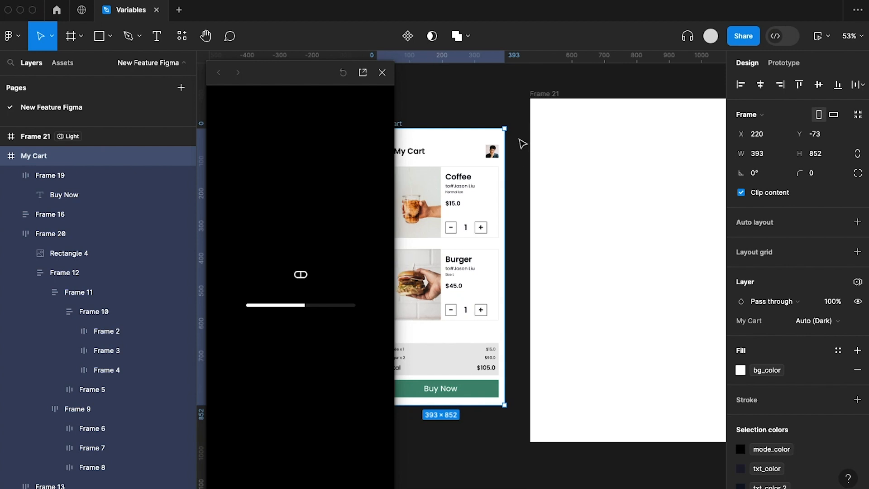
scroll(497, 86, "up", 1)
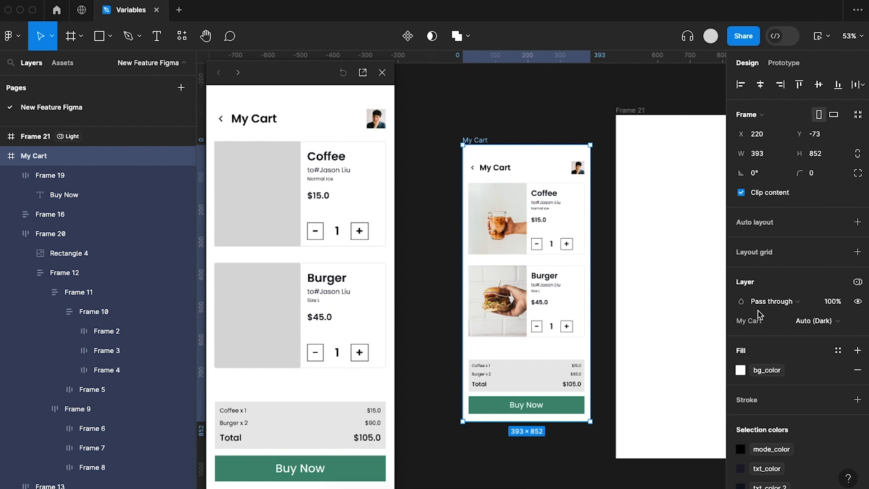
Set the page's My Cart variable mode to Light and open the prototype preview in its own tab.
left_click(539, 123)
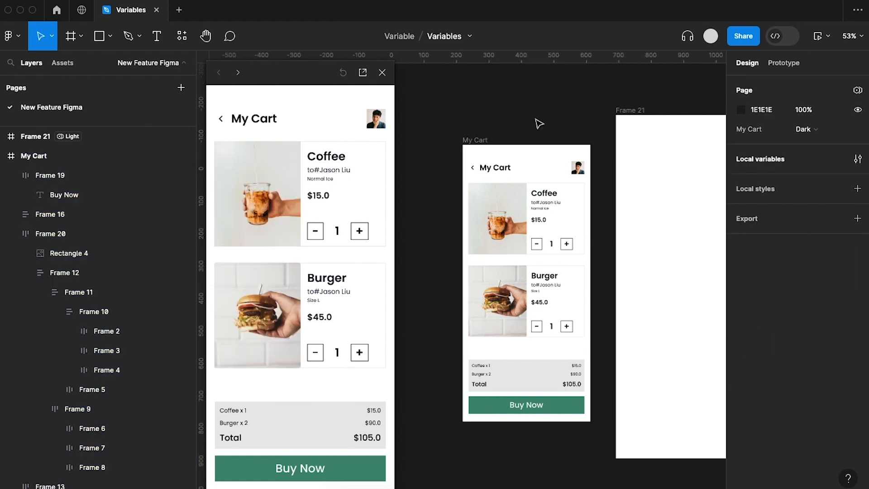
left_click(819, 134)
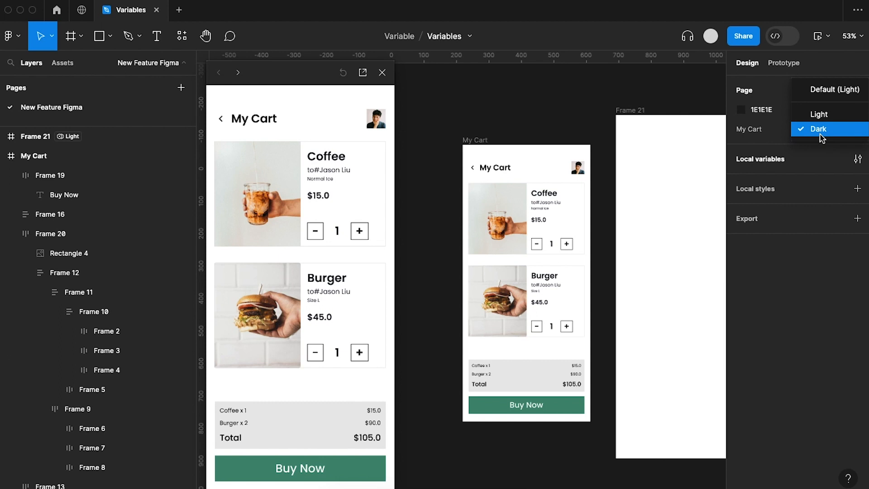
left_click(825, 114)
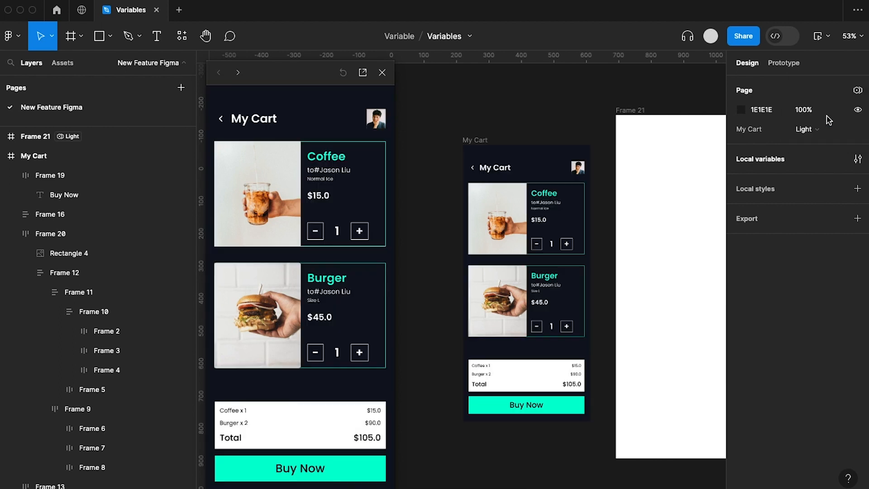
left_click(363, 73)
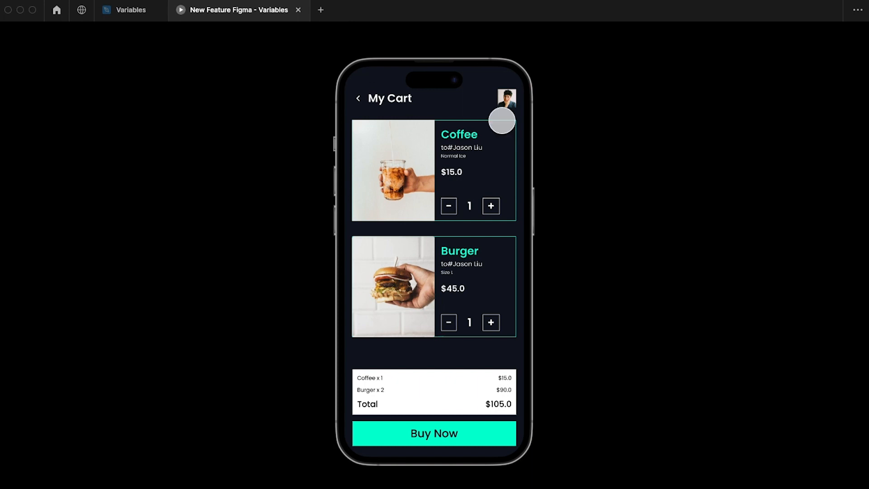
Set the page's My Cart variable mode back to Dark in the Variables file and check the cart screen in the full prototype view.
left_click(130, 10)
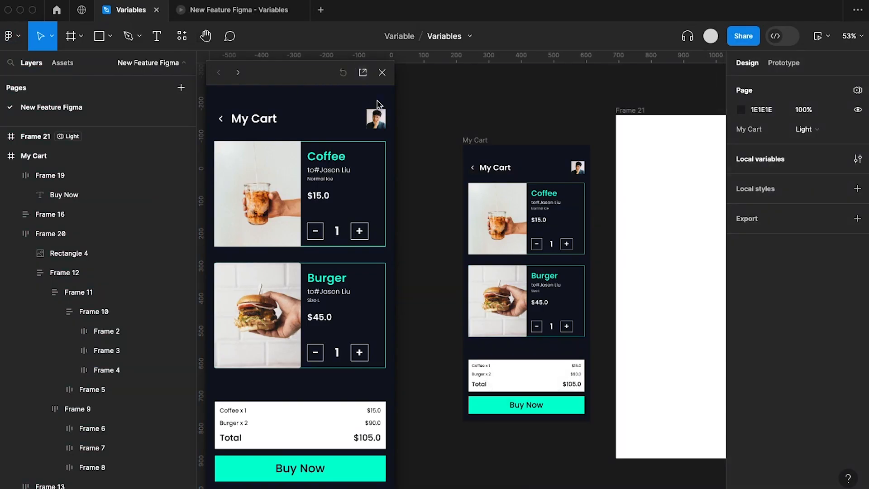
left_click(815, 130)
left_click(818, 143)
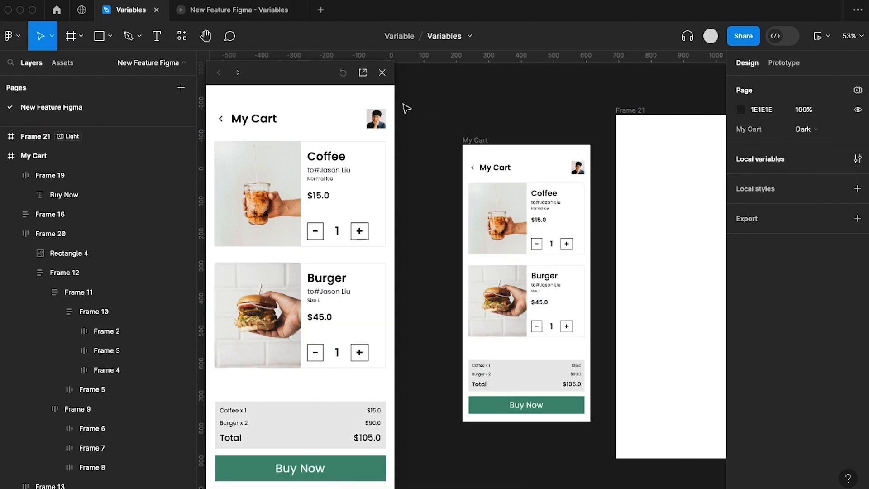
left_click(265, 18)
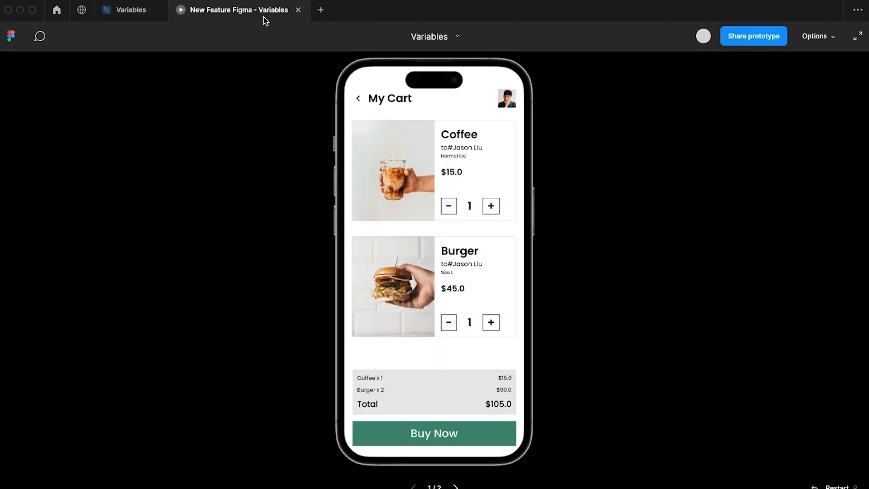